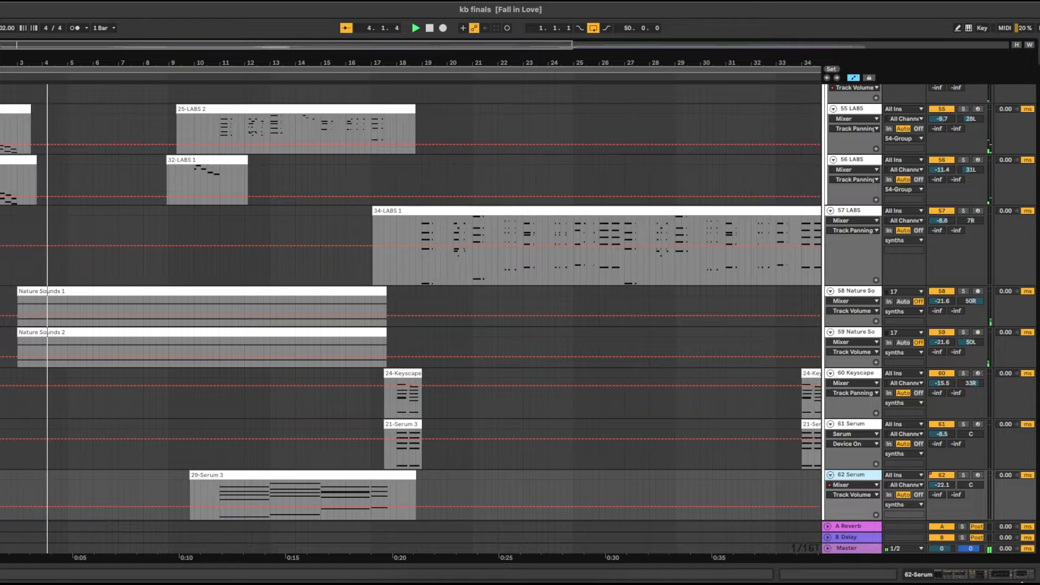
- Review the lower tracks of the arrangement during playback, from the LABS tracks down to the FINALE WHIP SAMPLE tracks
key(Down)
key(Down)
key(Down)
key(Down)
key(Down)
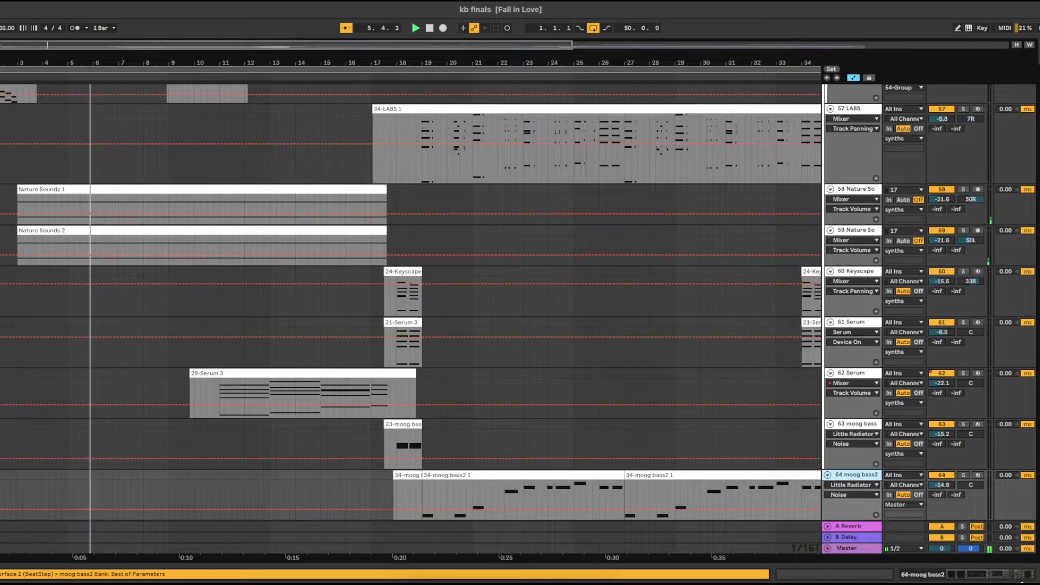
key(Down)
key(Down)
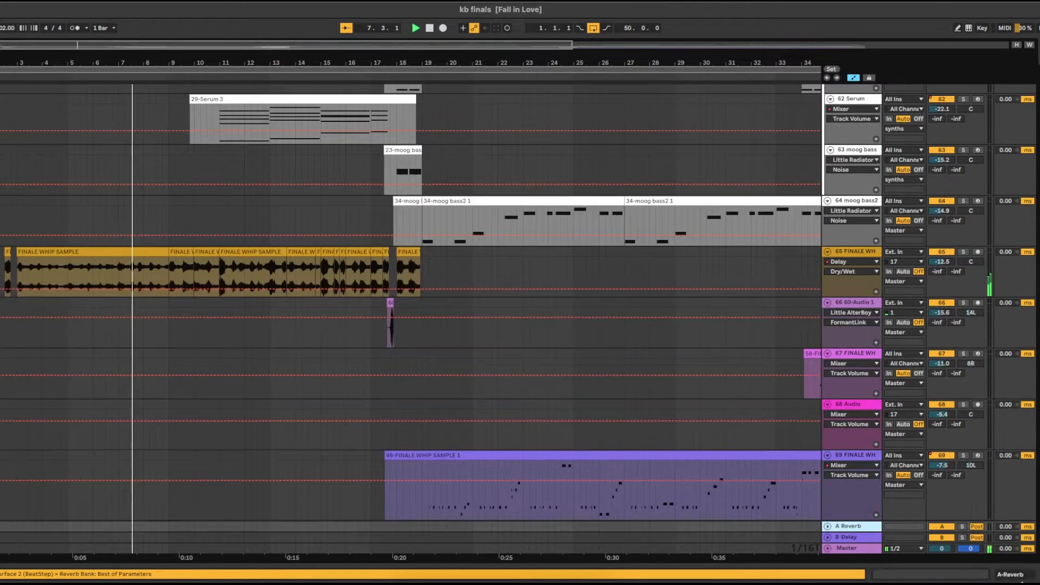
- Review the synths group during playback, going upward from the FINALE WHIP SAMPLE tracks past the Serum, LABS and Nature Sounds parts
key(Up)
key(Up)
key(Up)
key(Up)
key(Up)
key(Up)
key(Up)
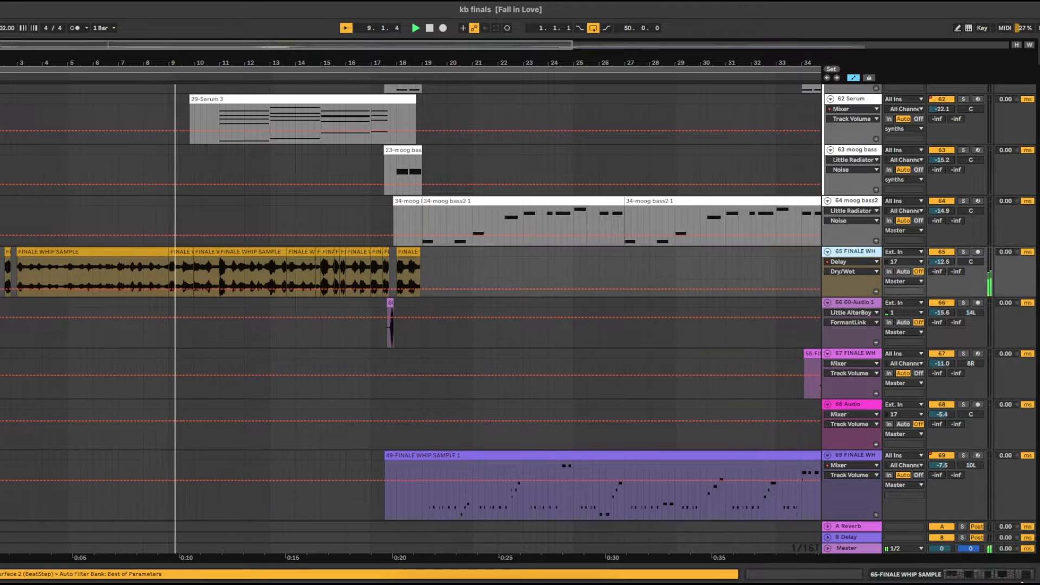
key(Up)
key(Up)
key(Up)
key(Up)
key(Up)
key(Up)
key(Up)
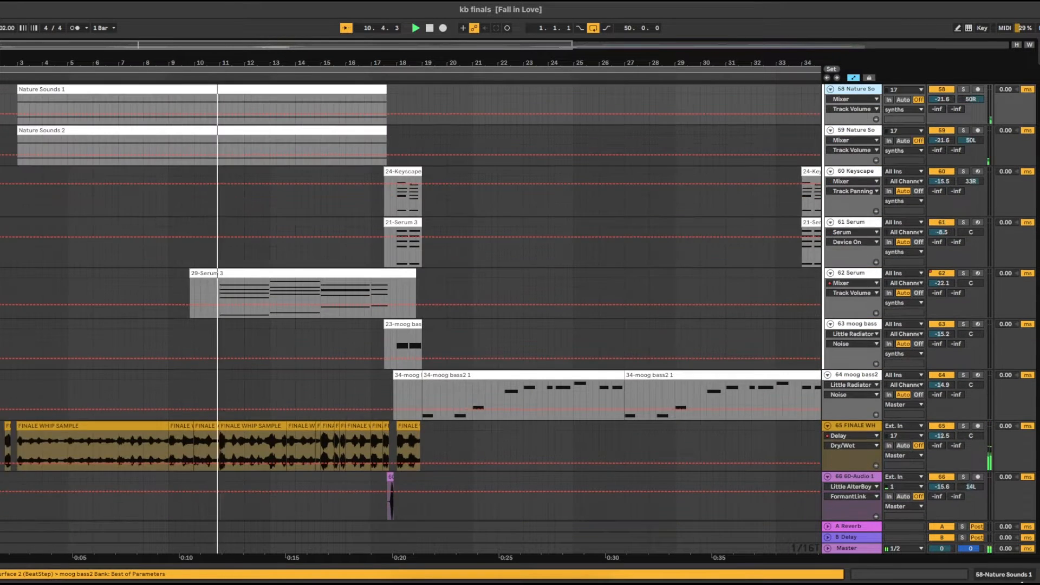
key(Up)
key(Up)
key(Up)
key(Up)
key(Up)
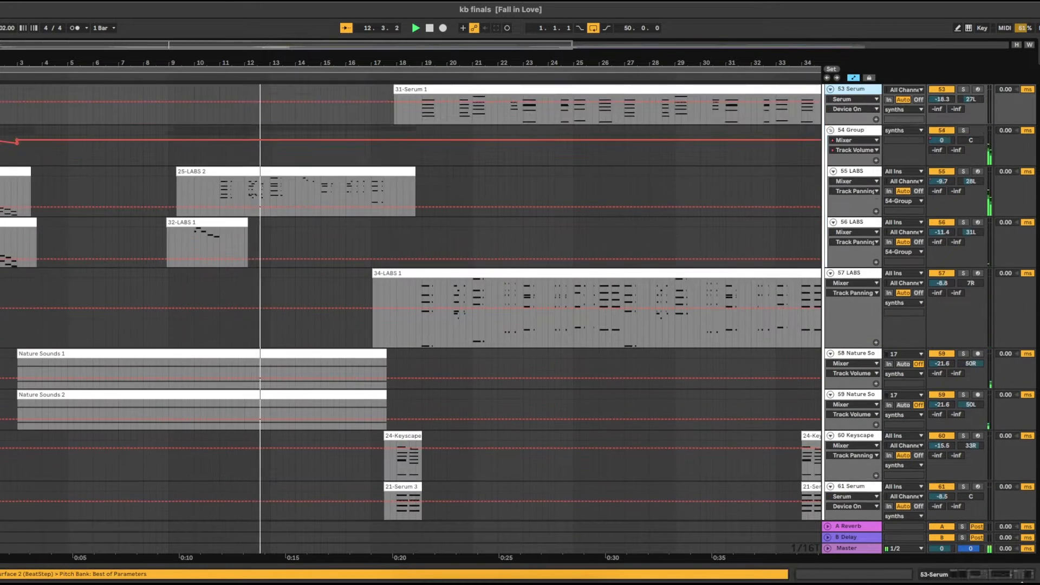
key(Up)
key(Up)
key(Up)
key(Up)
key(Up)
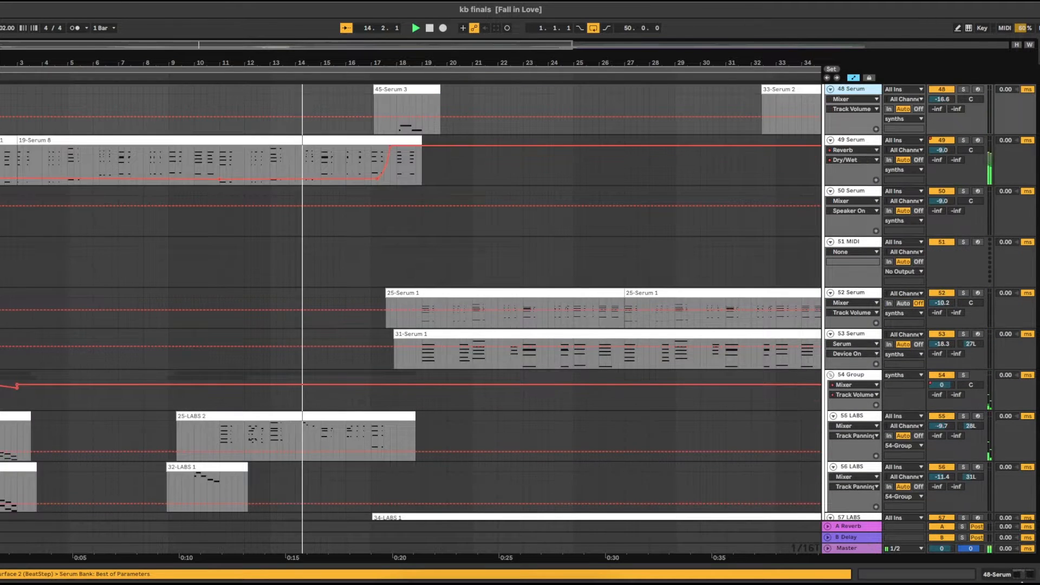
key(Up)
key(Up)
key(Up)
key(Up)
key(Up)
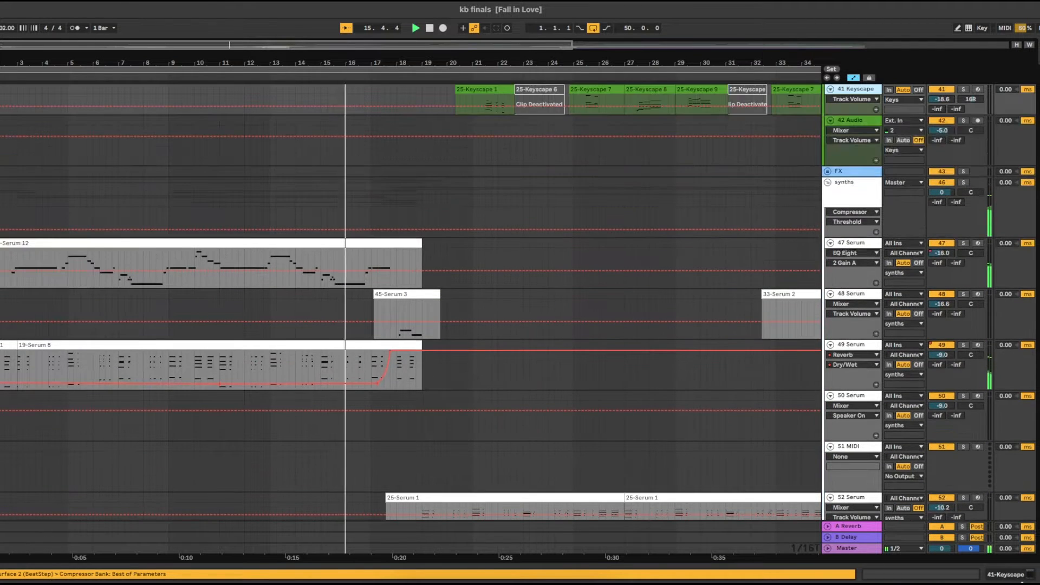
- Review the Keyscape tracks in the Keys group and the MODO BASS and audio tracks in the Basses group during playback
key(Up)
key(Up)
key(Up)
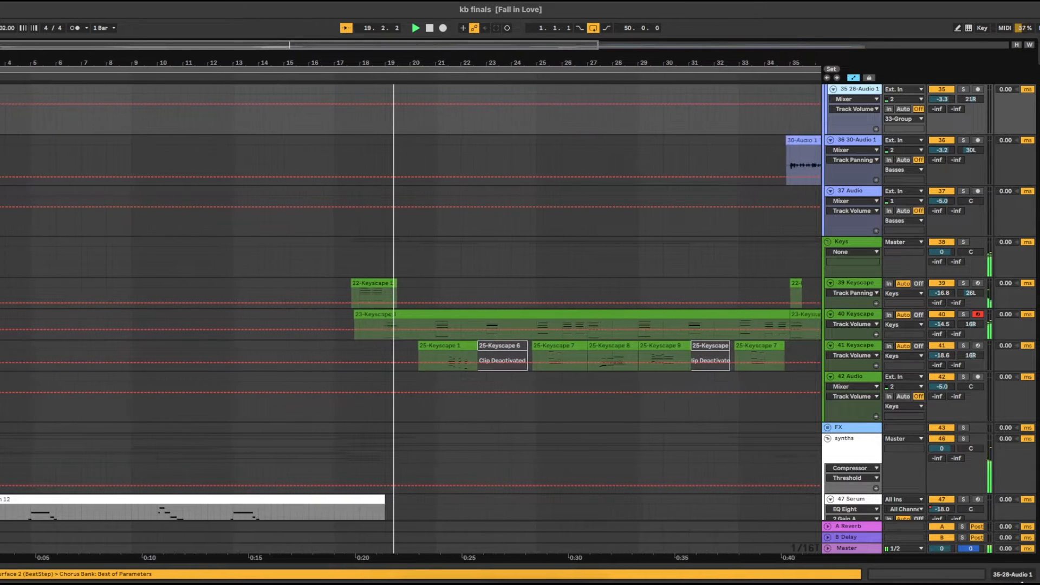
key(Up)
key(Up)
key(Up)
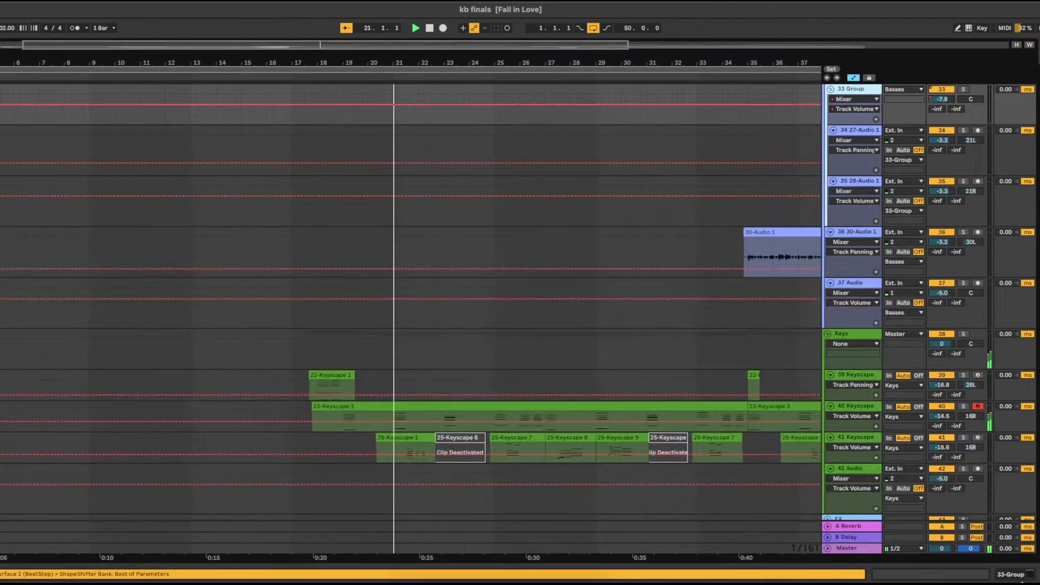
key(Up)
key(Up)
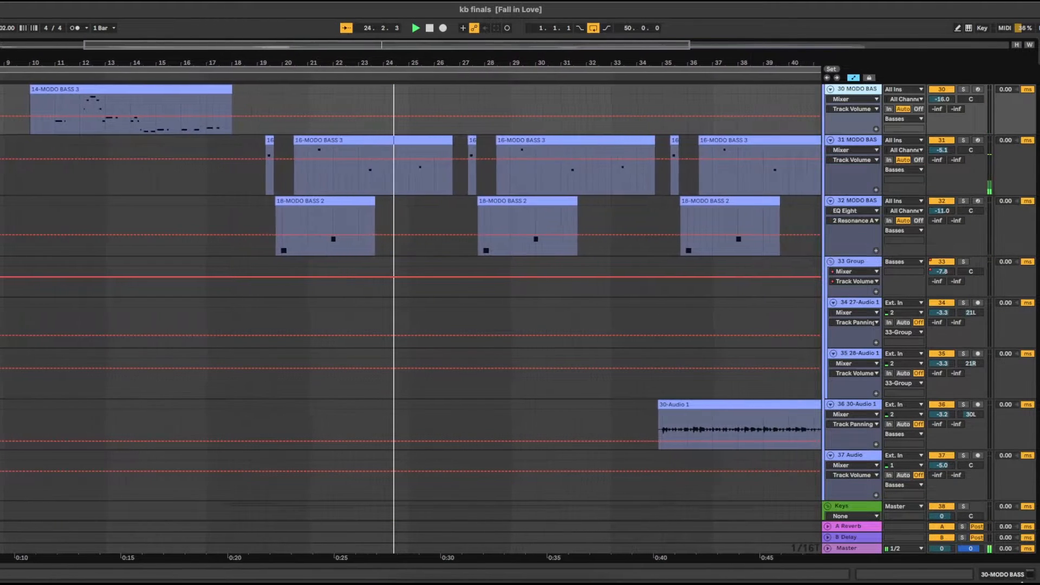
key(Up)
key(Up)
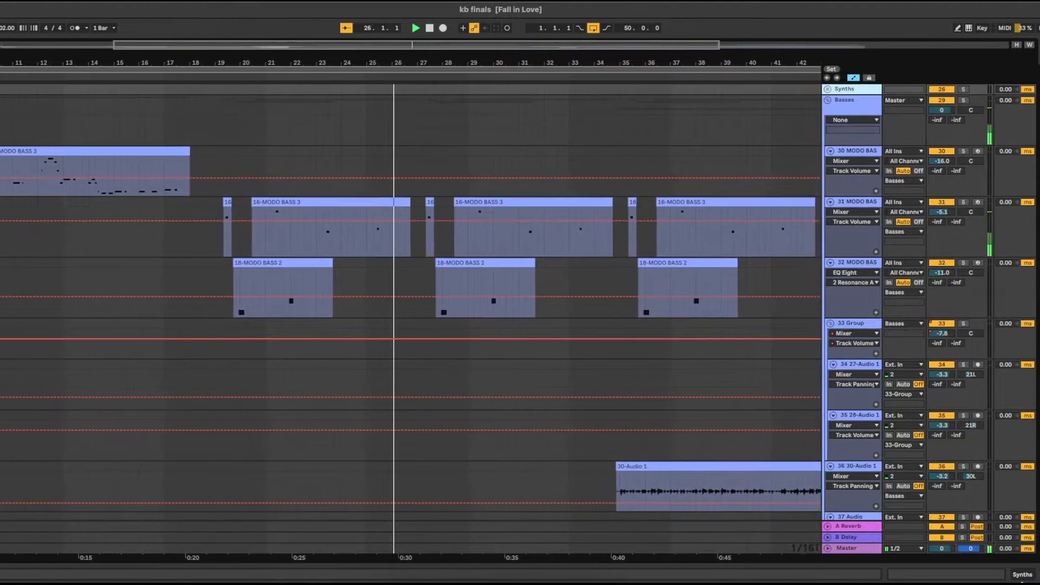
- Review the Drums group during playback, from the low tom and shaker up through the hats, snares, kick and upper drum tracks
key(Up)
key(Up)
key(Up)
key(Up)
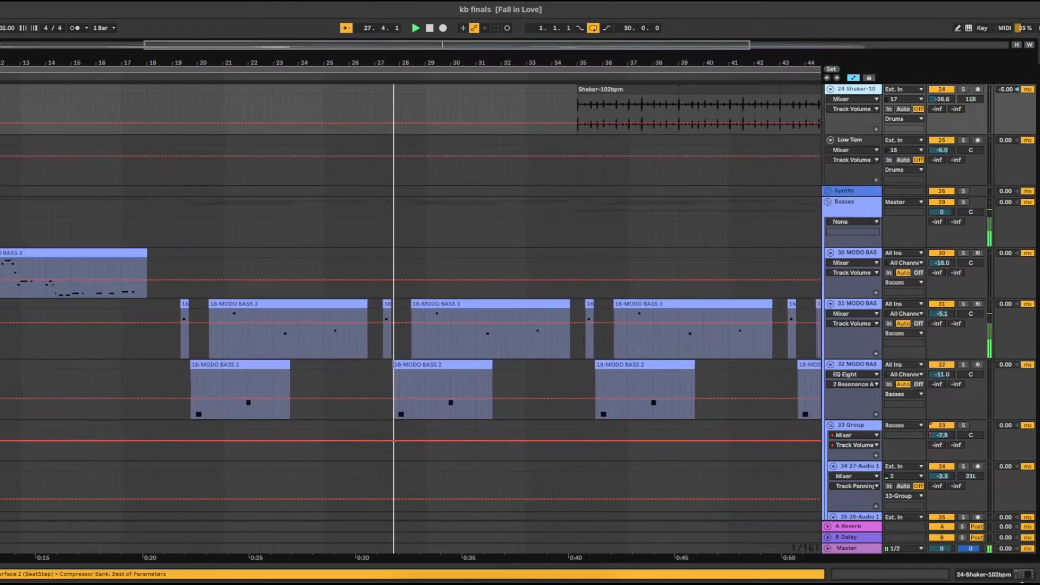
key(Up)
key(Up)
key(Up)
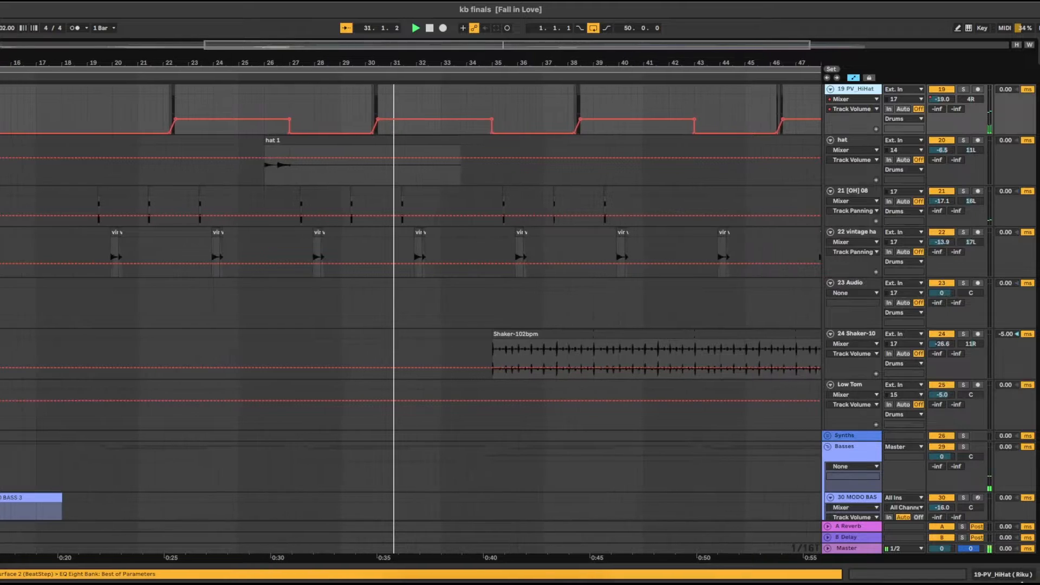
key(Up)
key(Up)
key(Up)
key(Up)
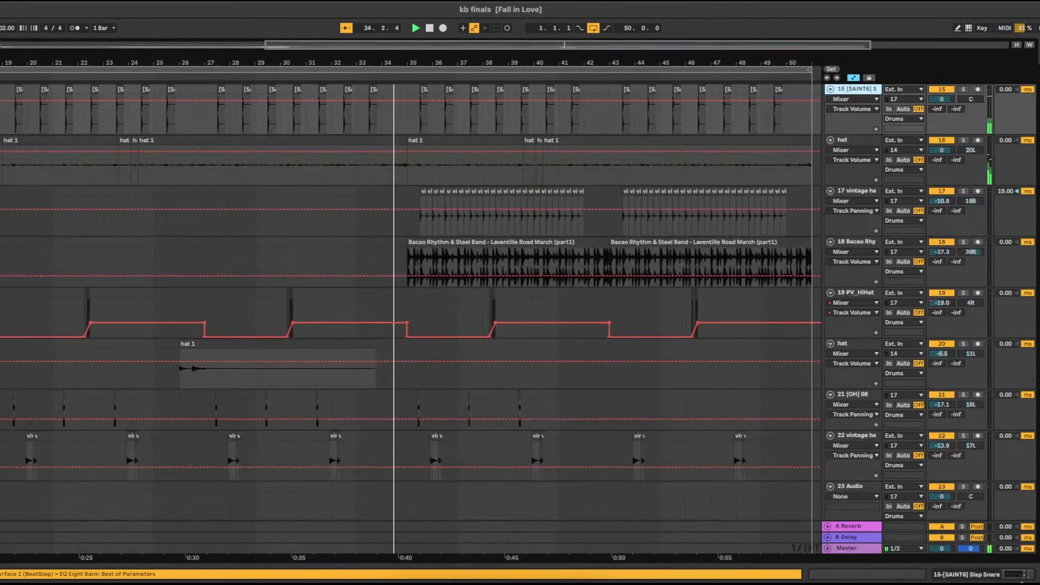
key(Up)
key(Up)
key(Up)
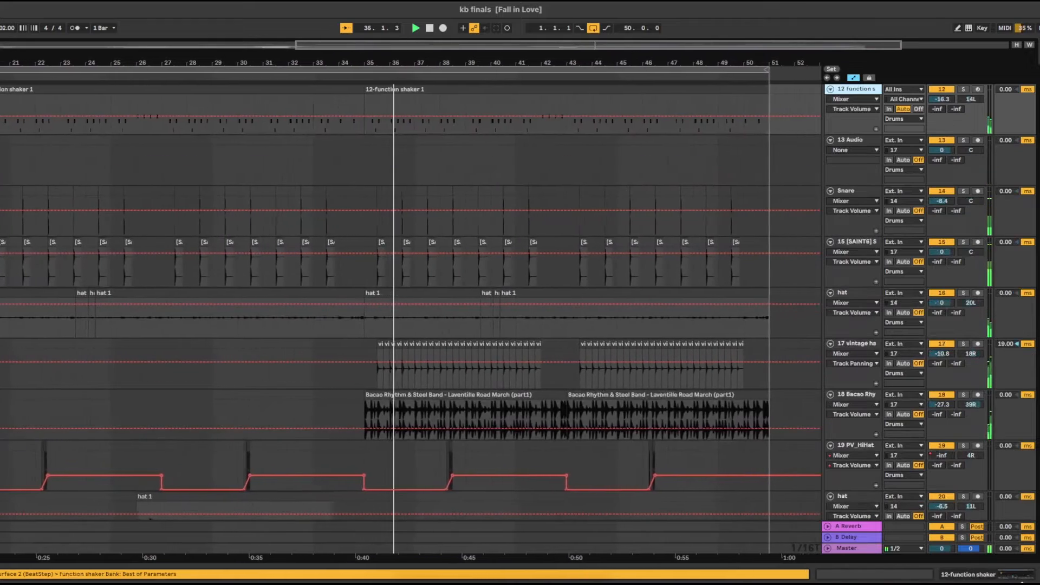
key(Up)
key(Up)
key(Up)
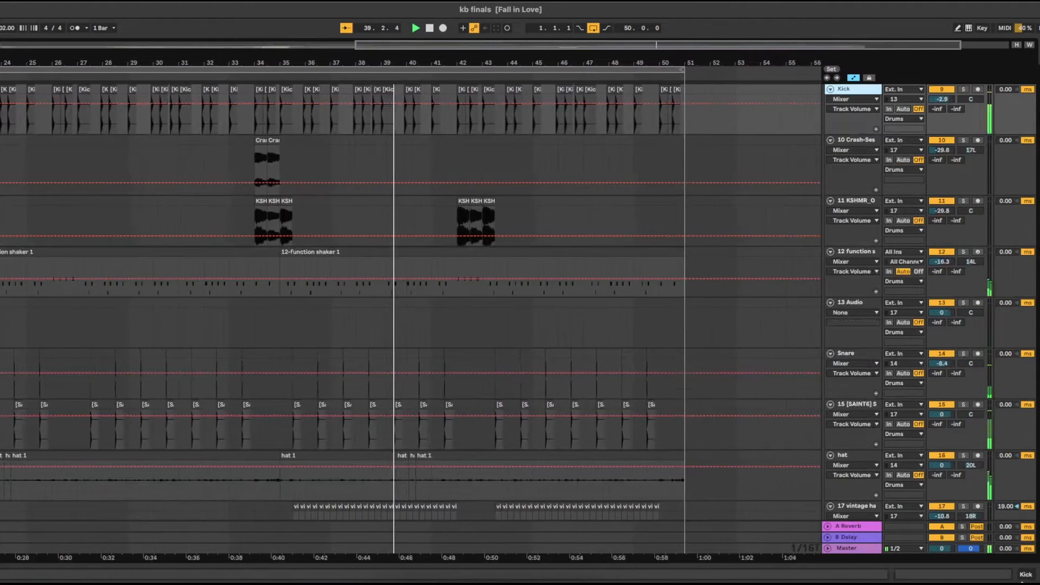
key(Up)
key(Up)
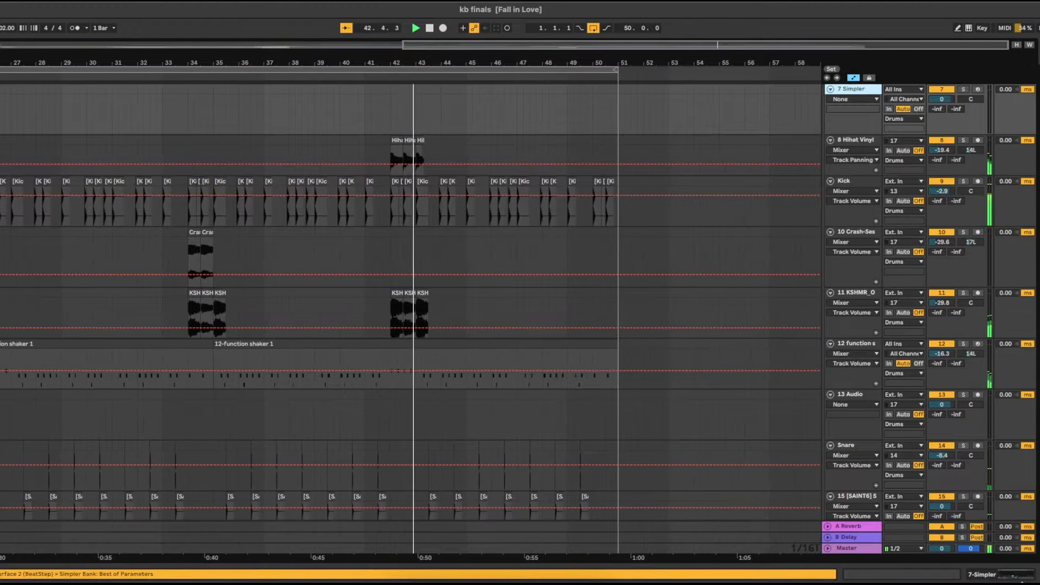
key(Up)
key(Up)
key(Up)
key(Up)
key(Up)
key(Up)
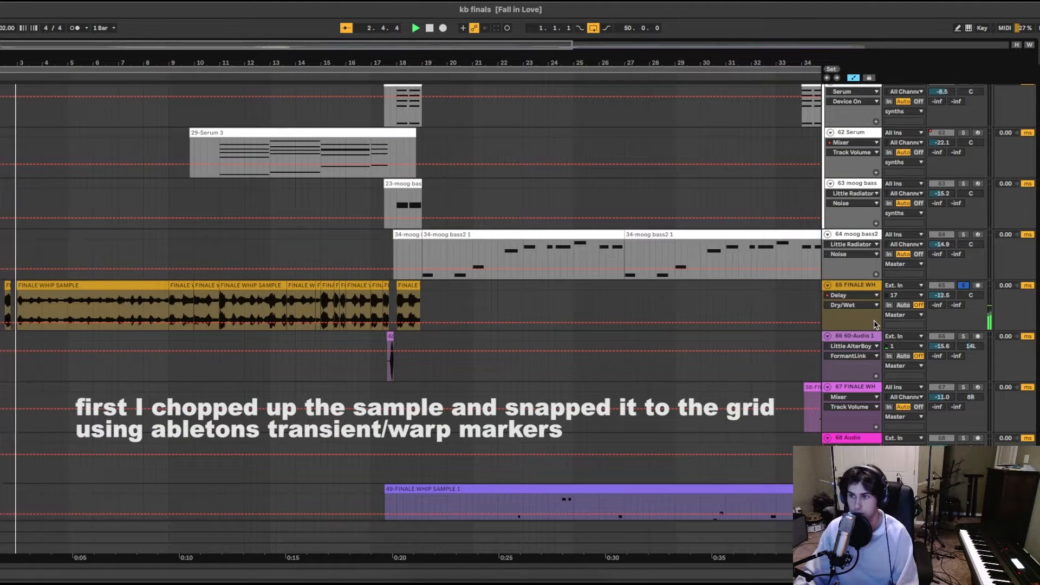
- Examine the chopped FINALE WHIP SAMPLE clips on track 65 and their warp markers in the sample view
drag(84, 42, 120, 127)
double_click(227, 286)
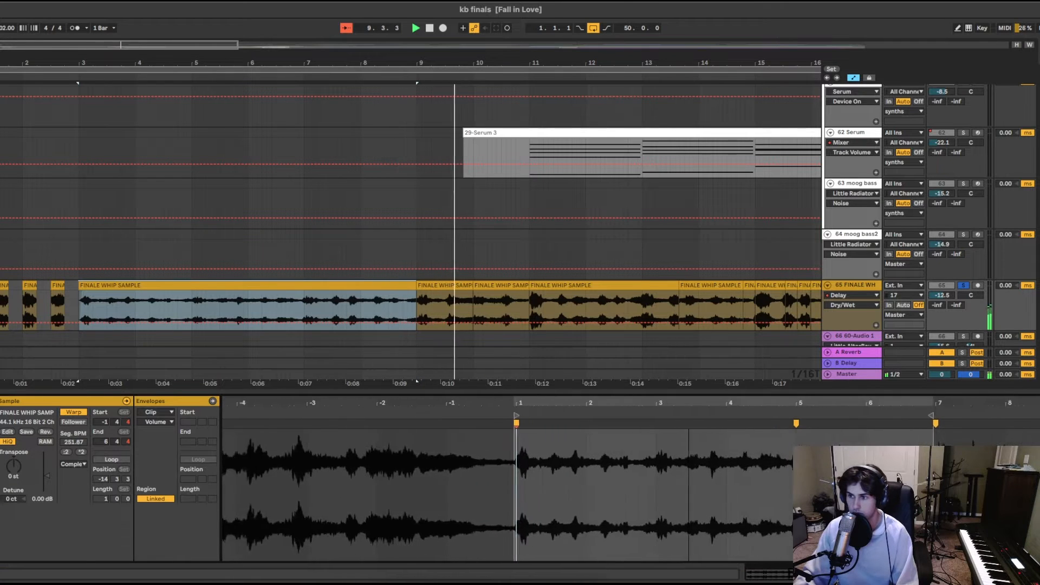
click(598, 296)
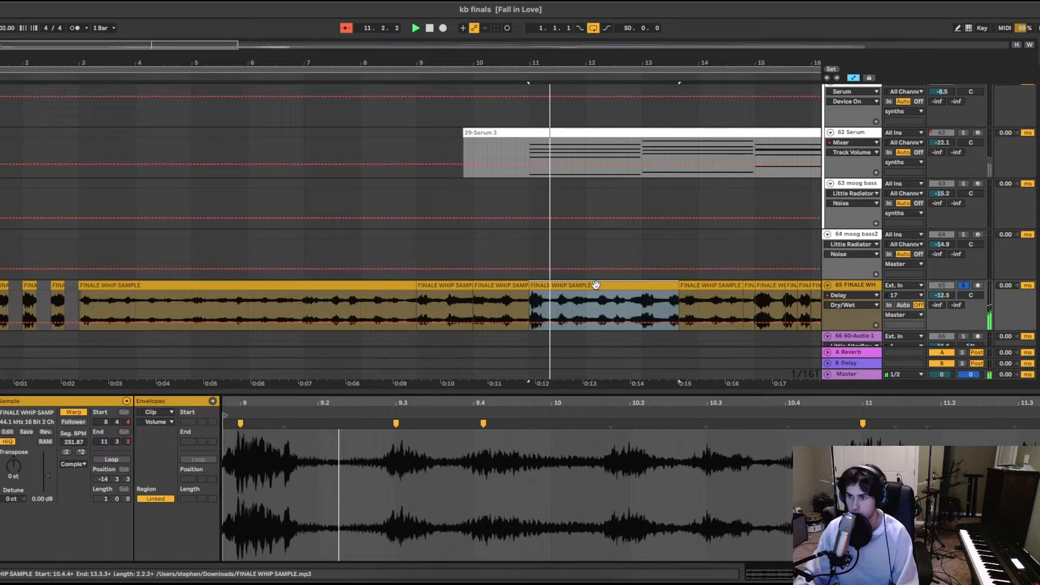
click(724, 287)
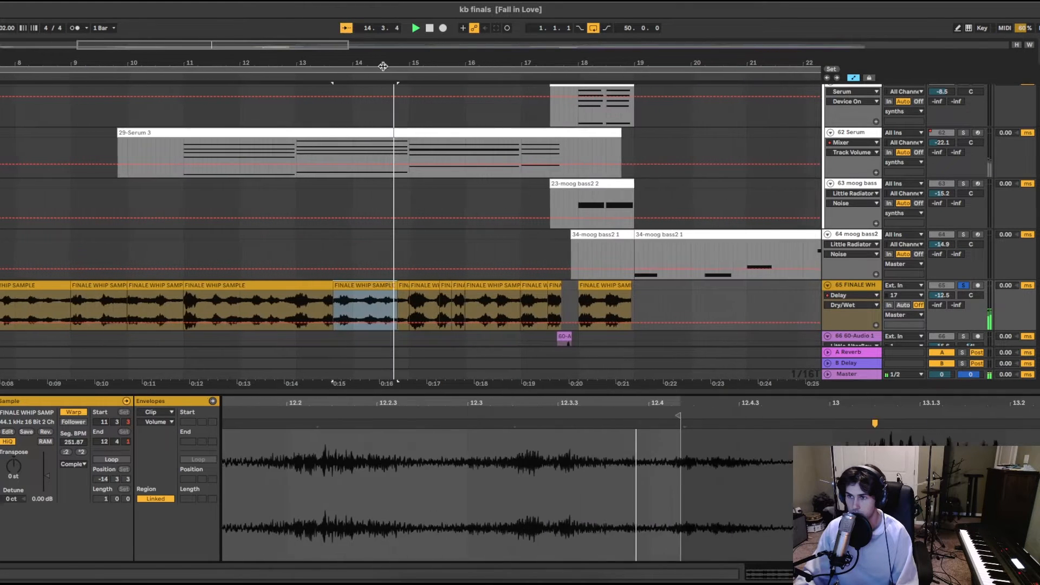
click(436, 287)
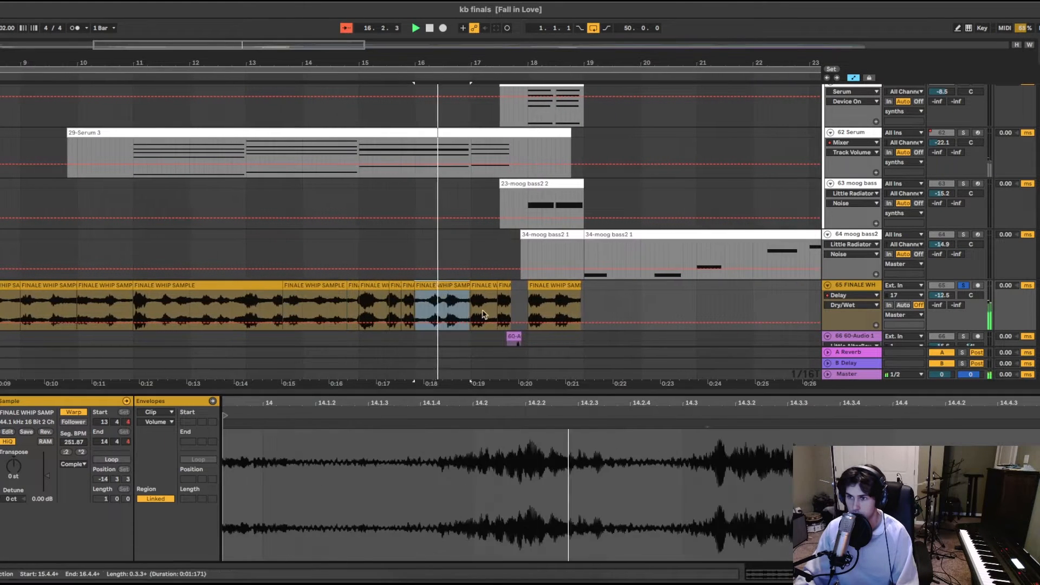
drag(483, 403, 644, 262)
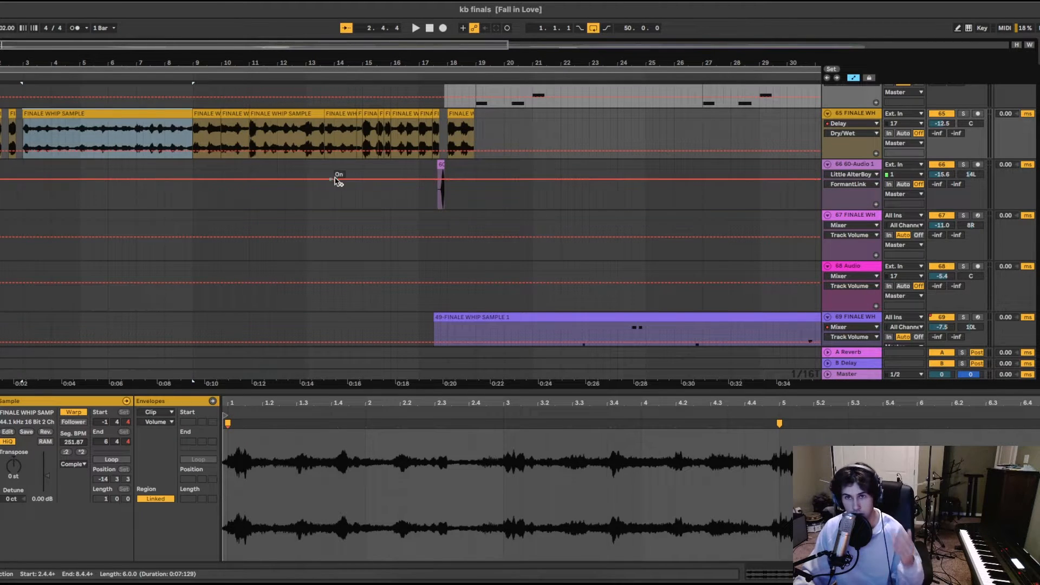
click(75, 28)
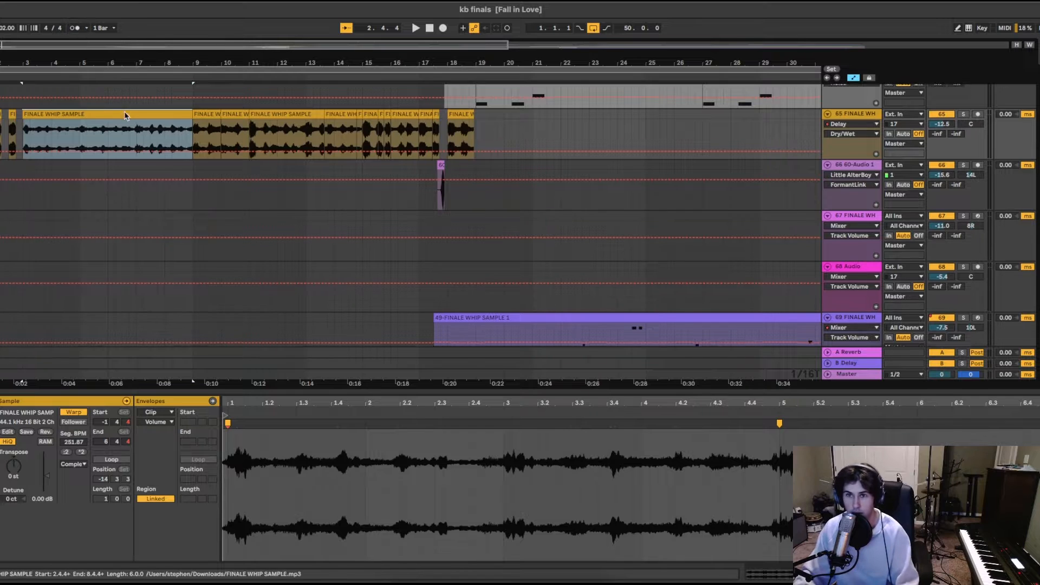
- Open the Serum synth on track 49 and examine the oscillator and effects pages of its res wub preset
scroll(124, 112, up, 3)
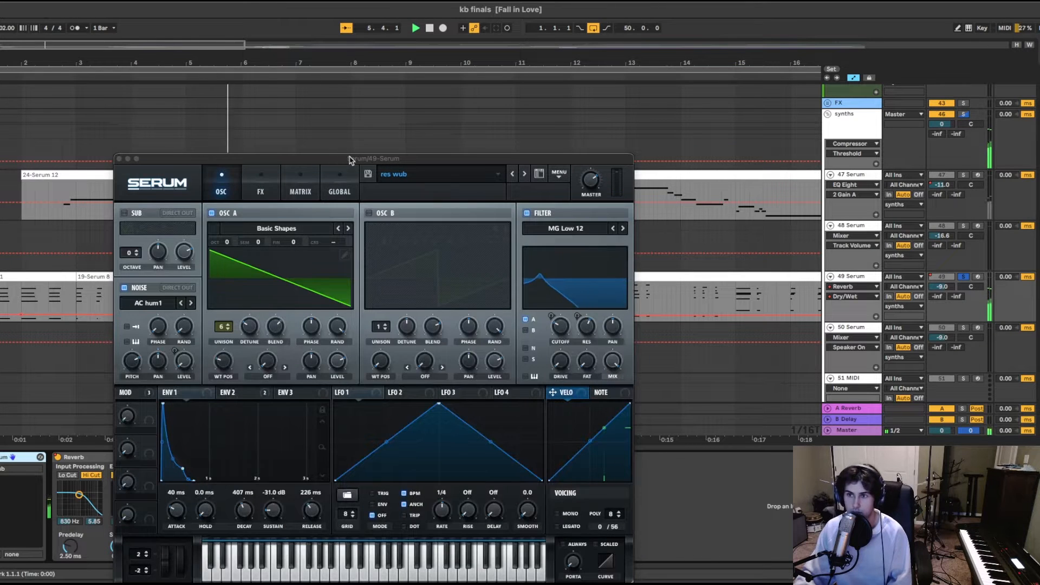
drag(349, 158, 431, 101)
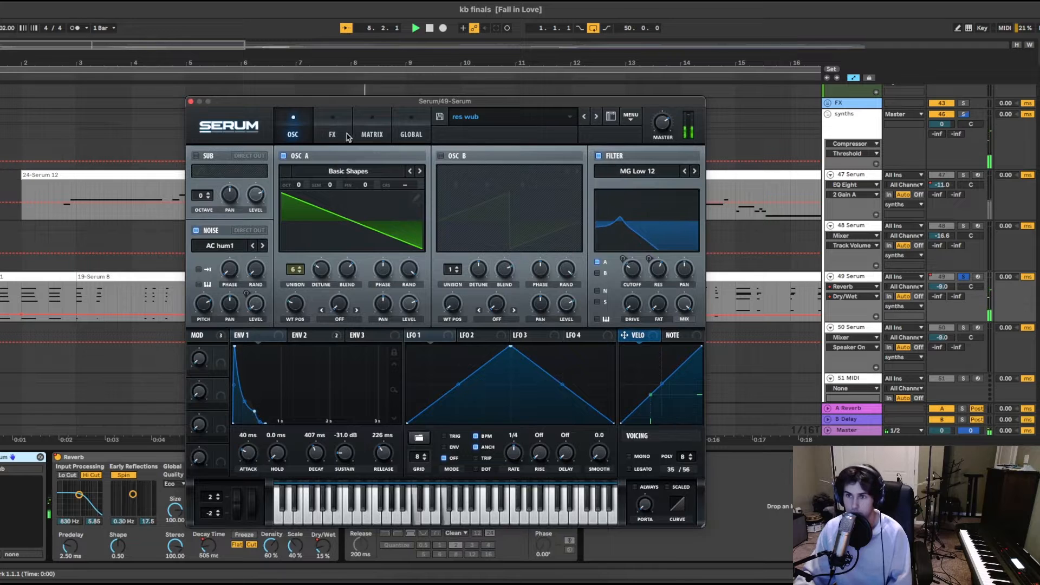
click(341, 134)
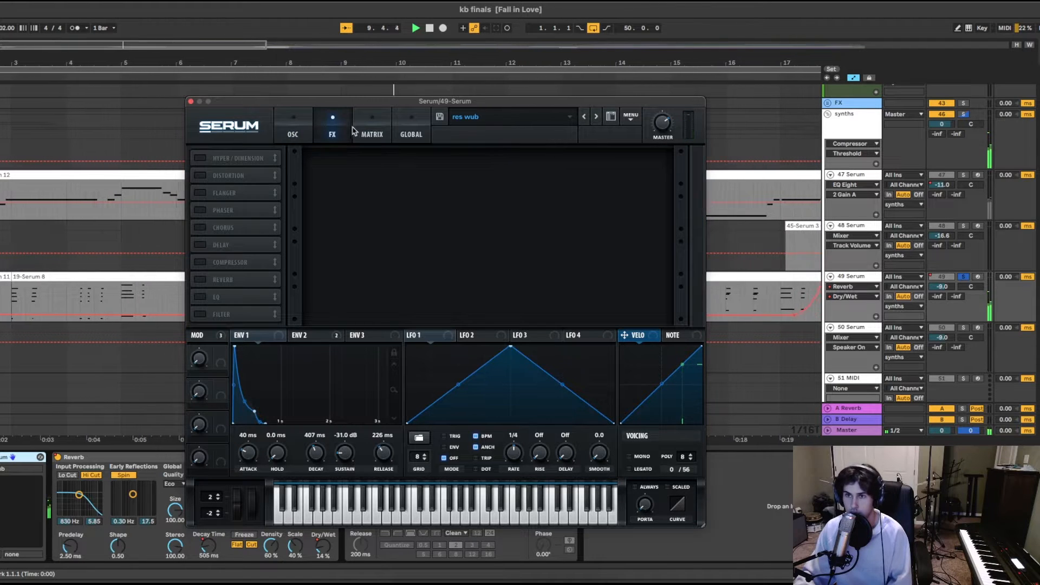
click(305, 134)
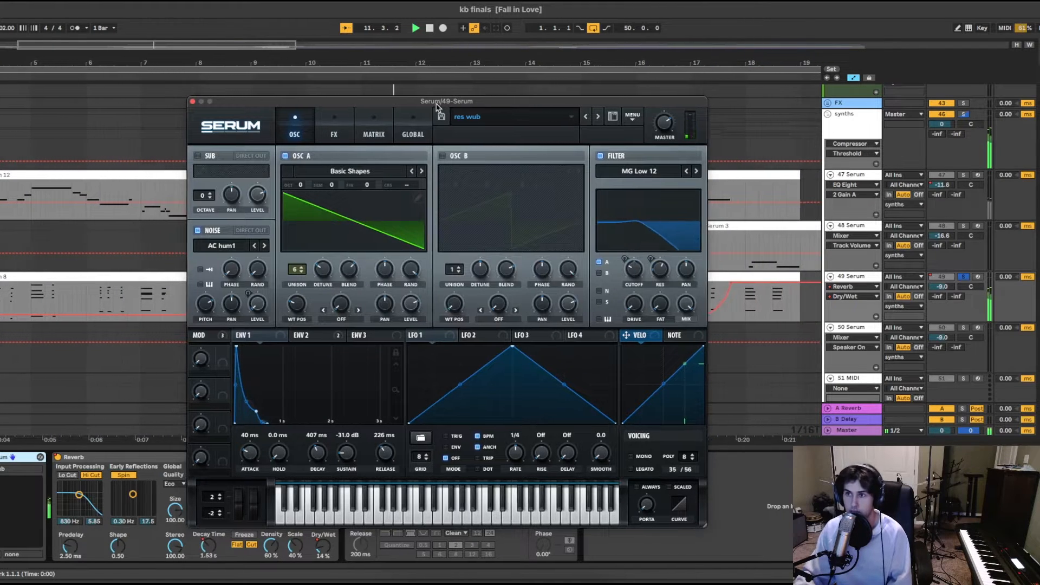
drag(433, 104, 460, 105)
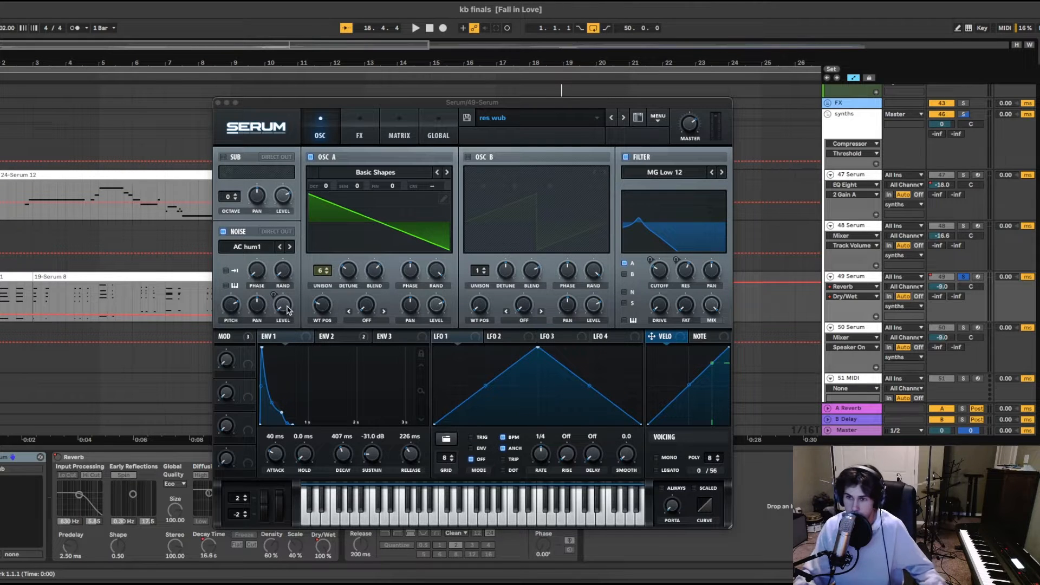
- Examine Serum's envelope settings on track 49, play the part from bar 3, and close the synth window
click(262, 336)
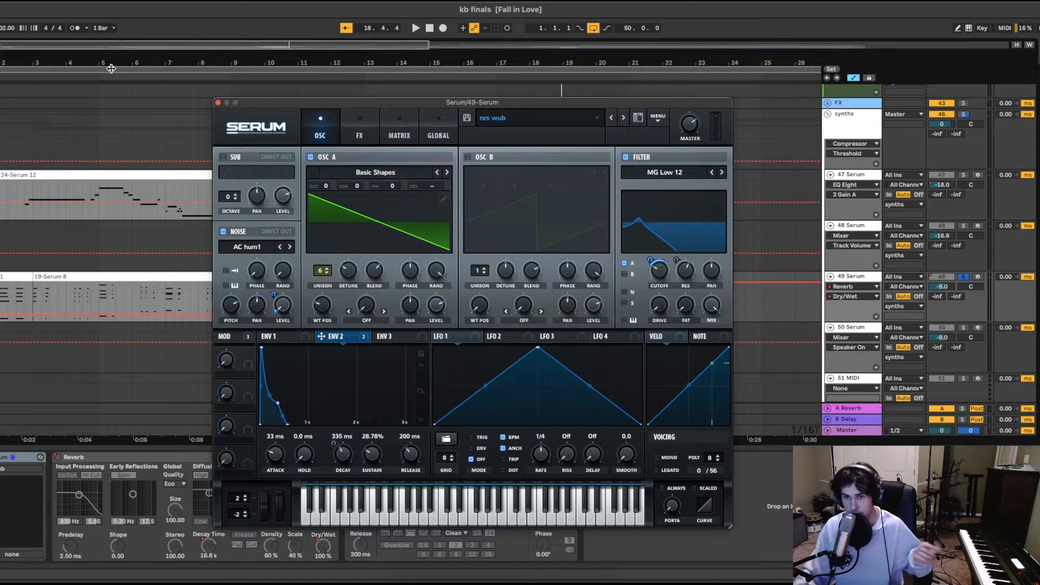
key(space)
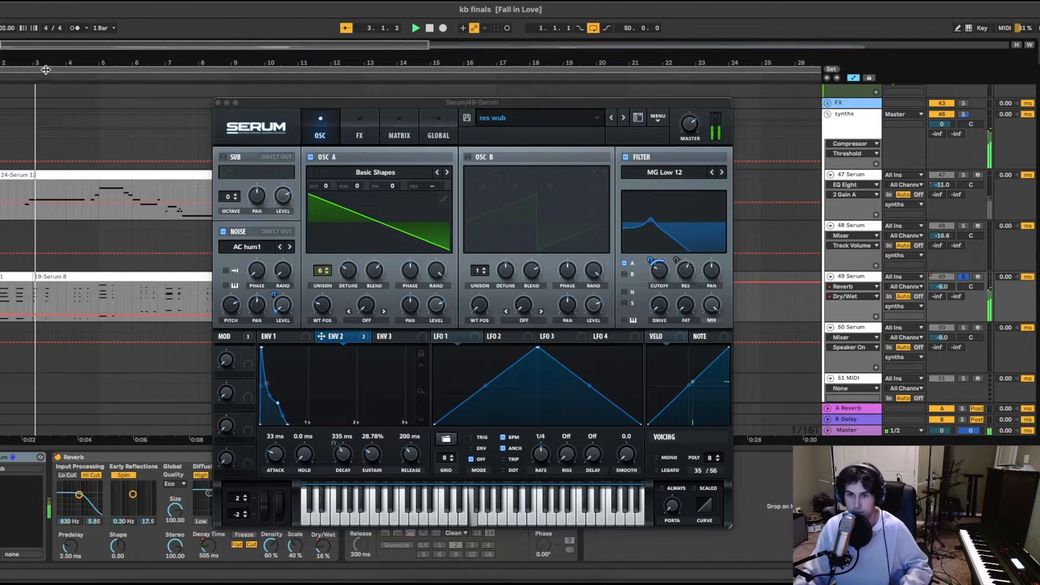
click(218, 102)
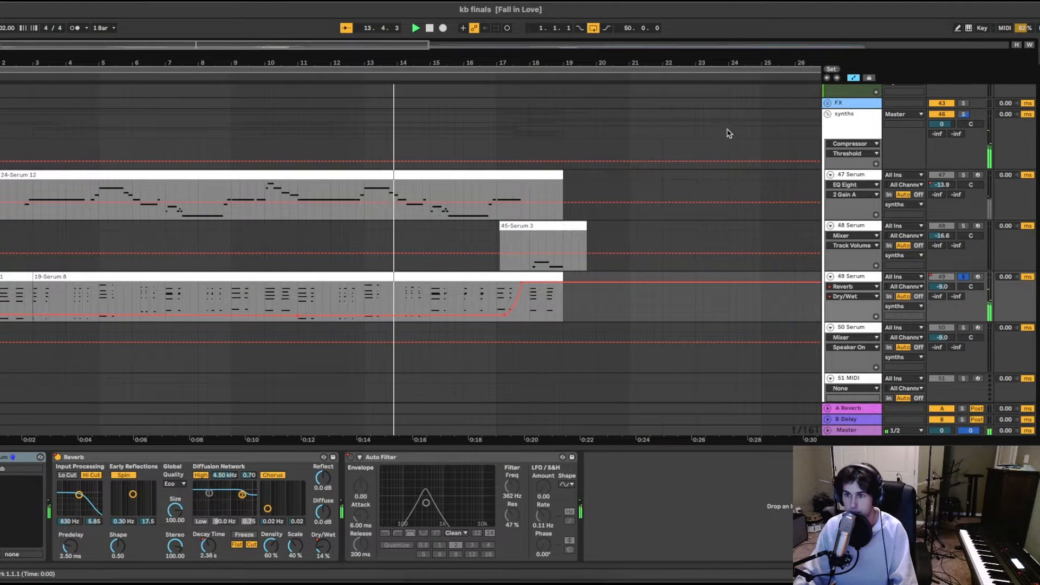
- Show the Reverb's Dry/Wet automation on the 49 Serum track in place of its DecayTime automation
scroll(733, 144, down, 1)
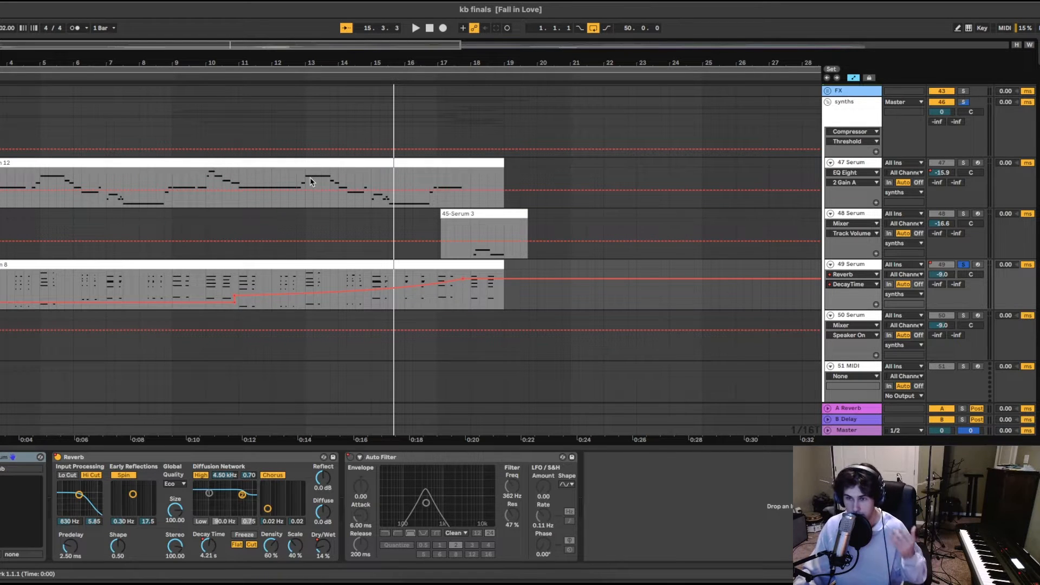
click(846, 284)
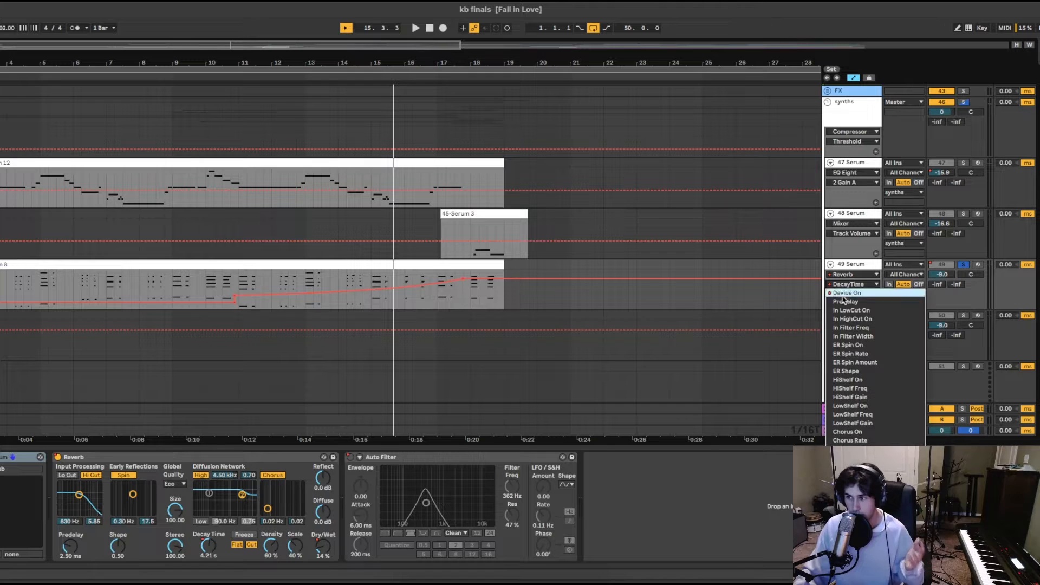
click(850, 543)
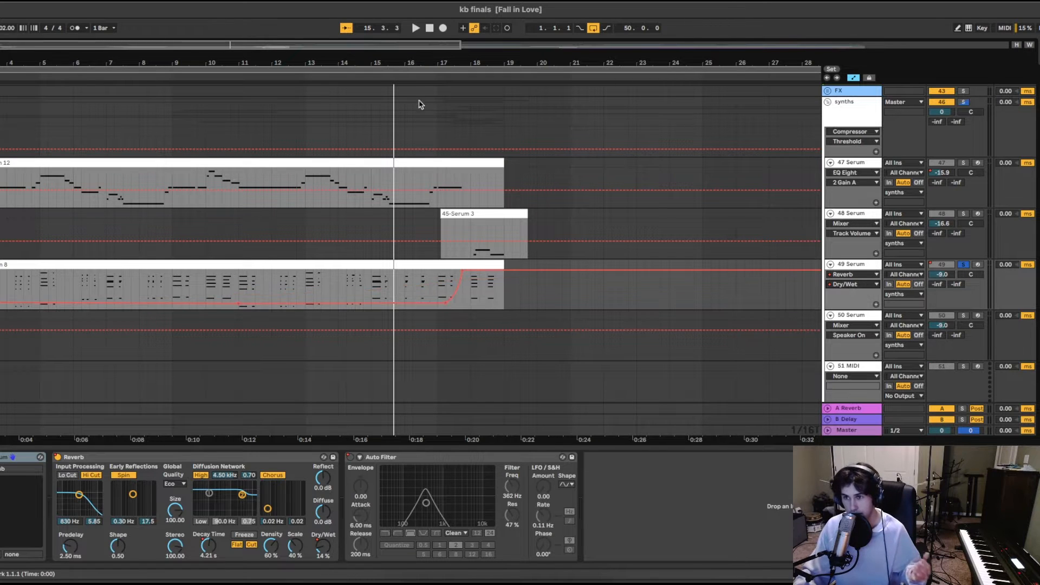
- Examine the Reverb Dry/Wet automation rise on the 49 Serum track around bar 17
drag(389, 48, 431, 332)
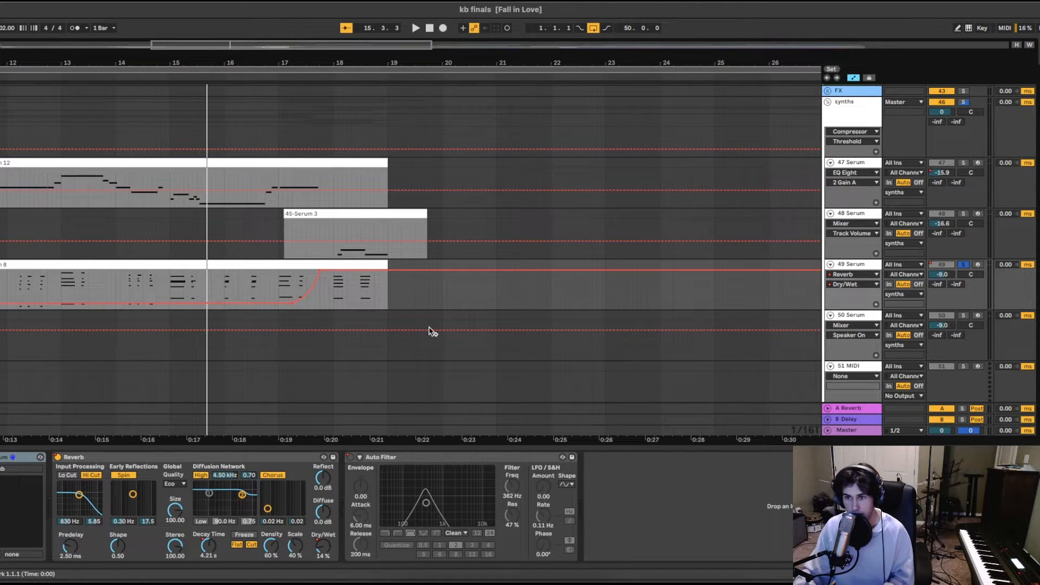
click(264, 302)
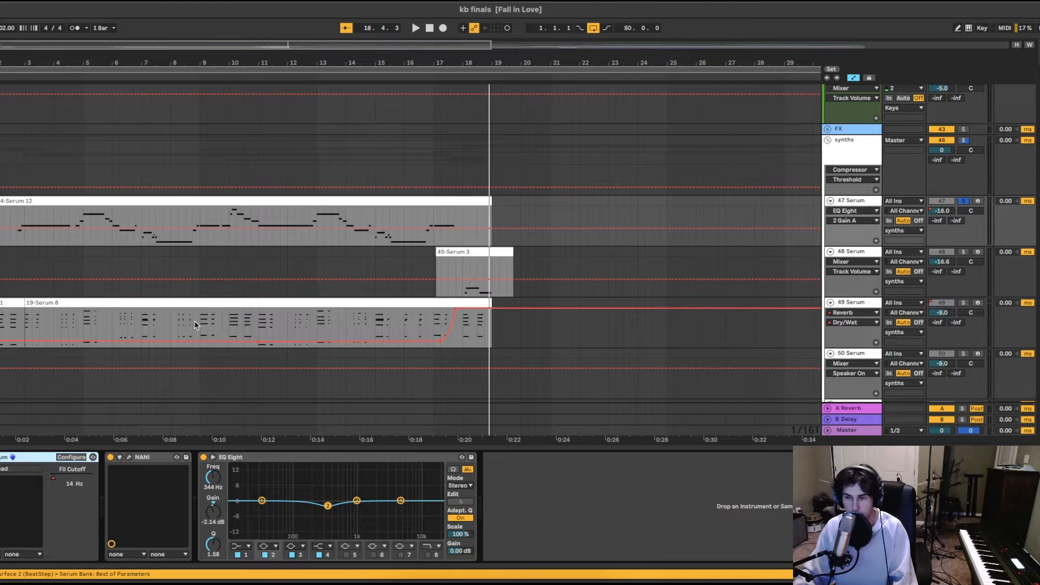
- Play the 47 Serum part from bar 3 and examine its soft lead preset's oscillators, envelope 2 and effects
click(4, 76)
key(space)
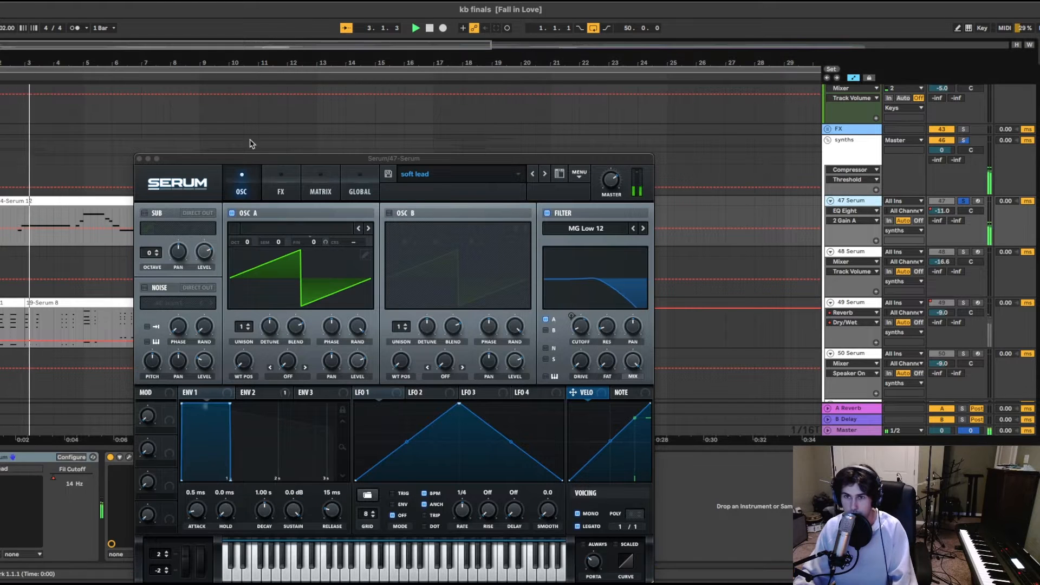
drag(250, 144, 596, 128)
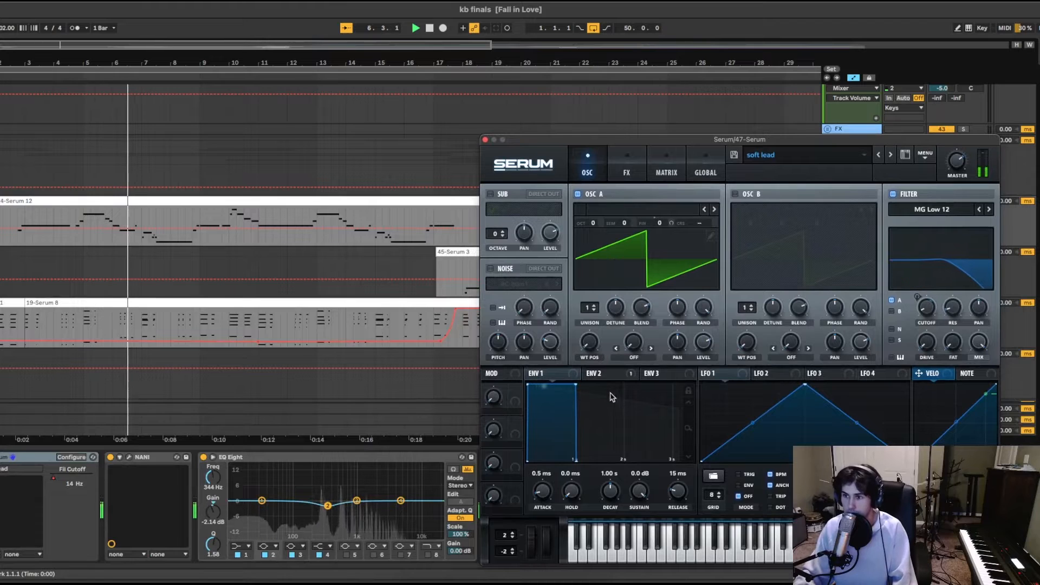
click(604, 373)
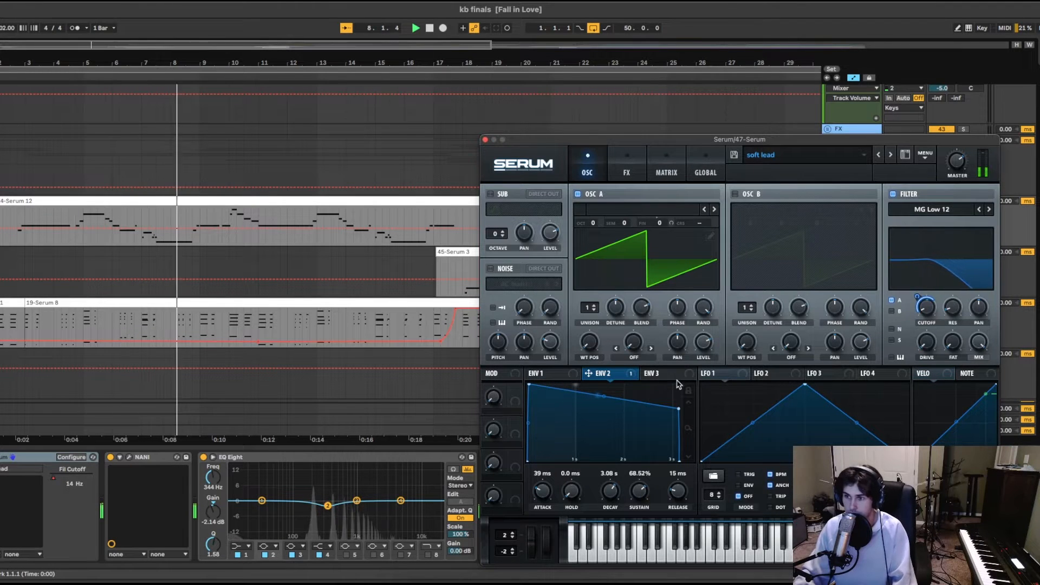
click(626, 164)
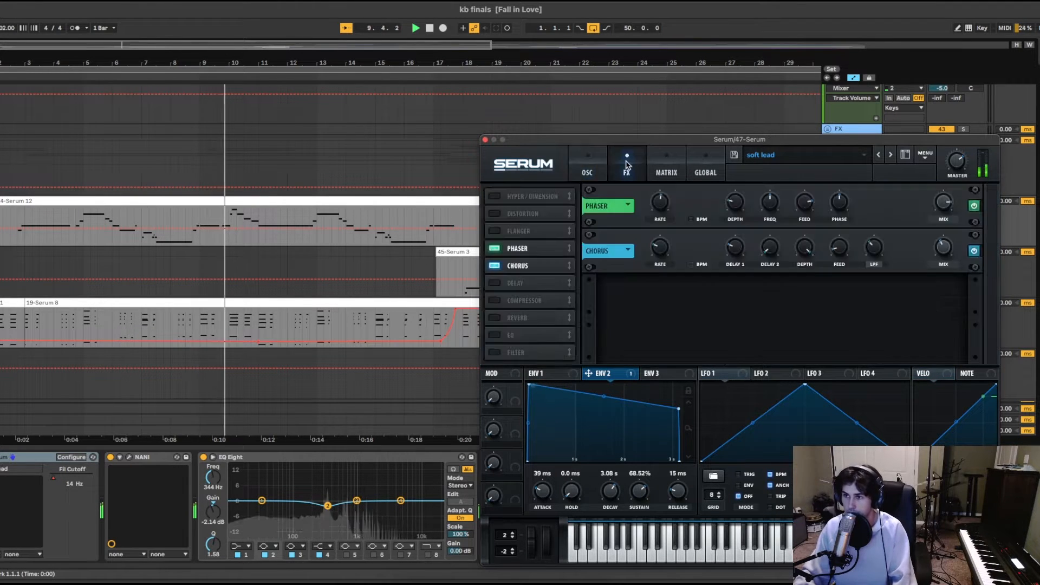
click(596, 166)
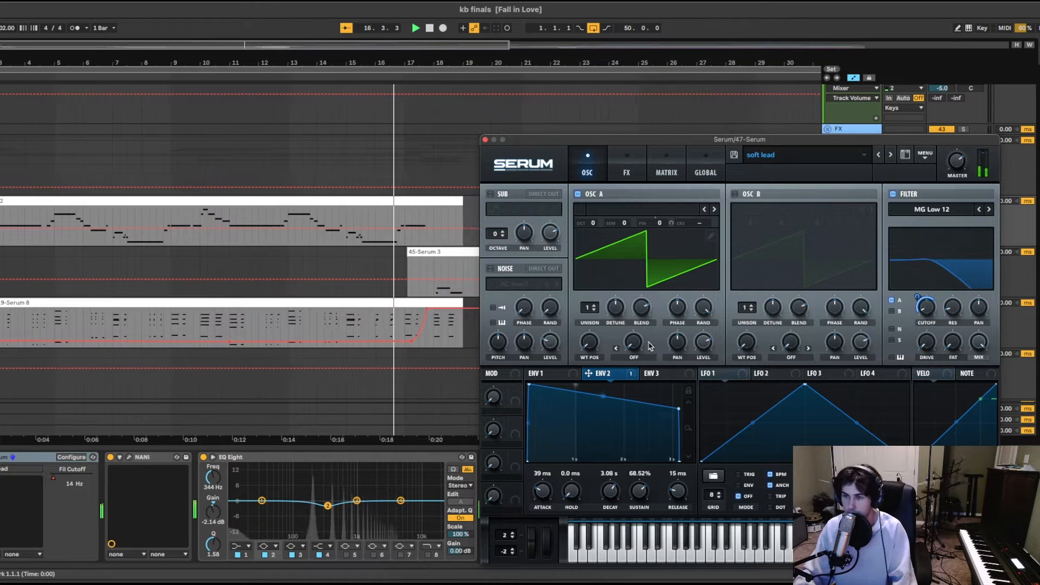
key(space)
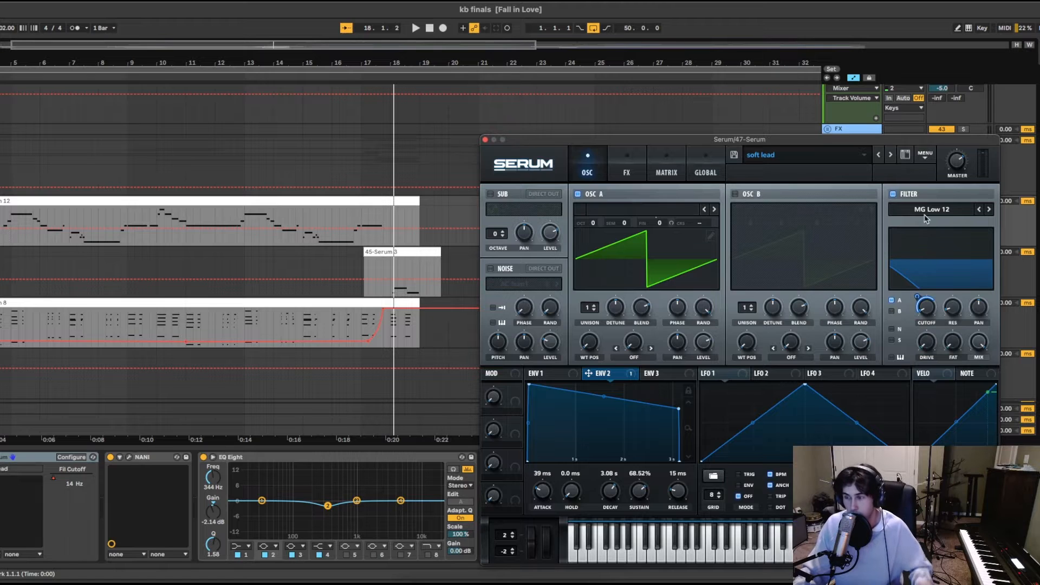
- Show the NANI Drive automation on the 47 Serum track and play it from bar 11 and around bar 16
click(191, 509)
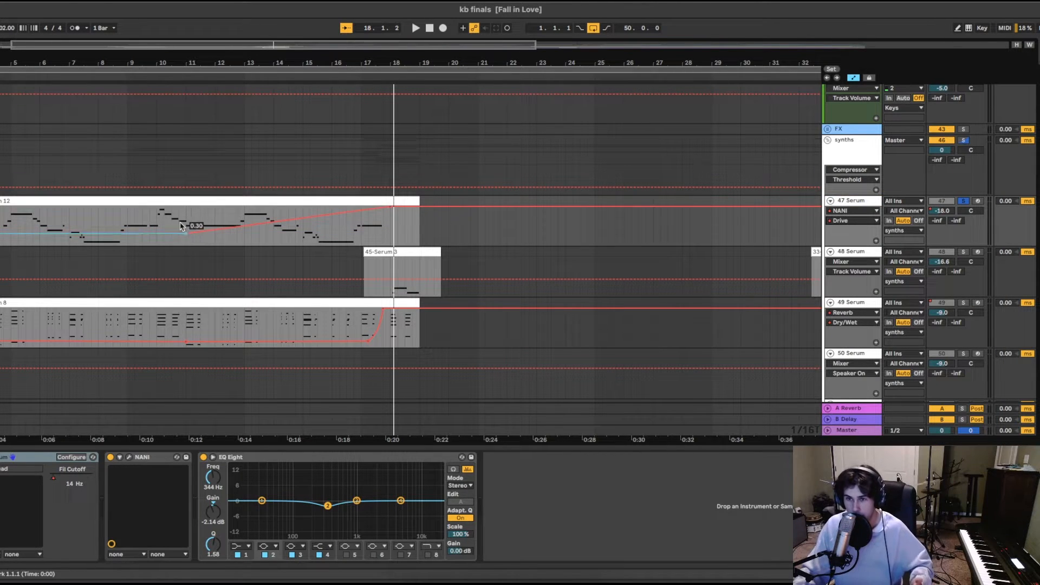
click(179, 79)
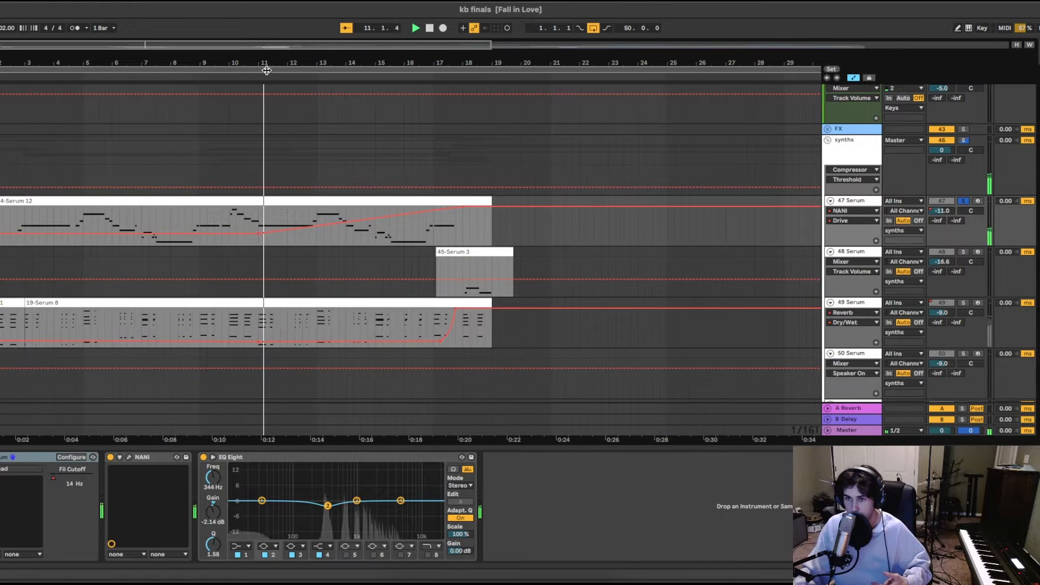
click(414, 76)
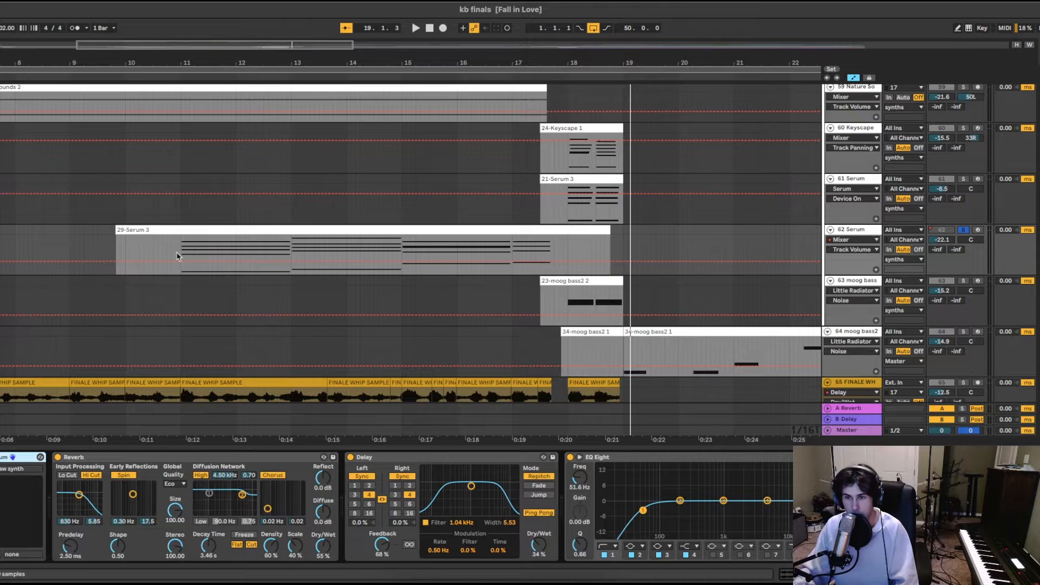
- Open the lush saw synth Serum on track 62, play the part from before bar 11, and examine its effects and oscillator pages
key(super+alt+p)
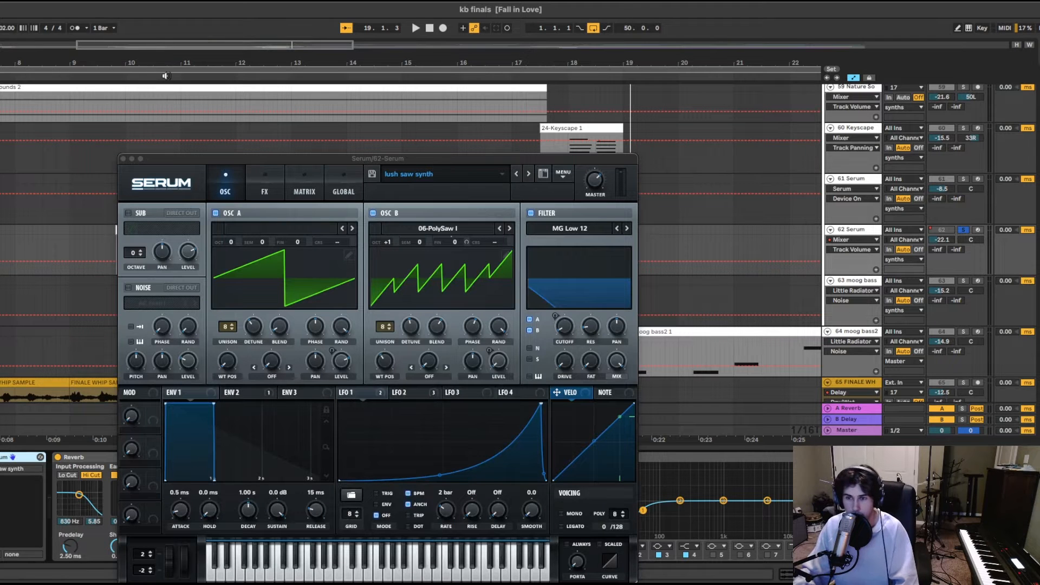
click(165, 75)
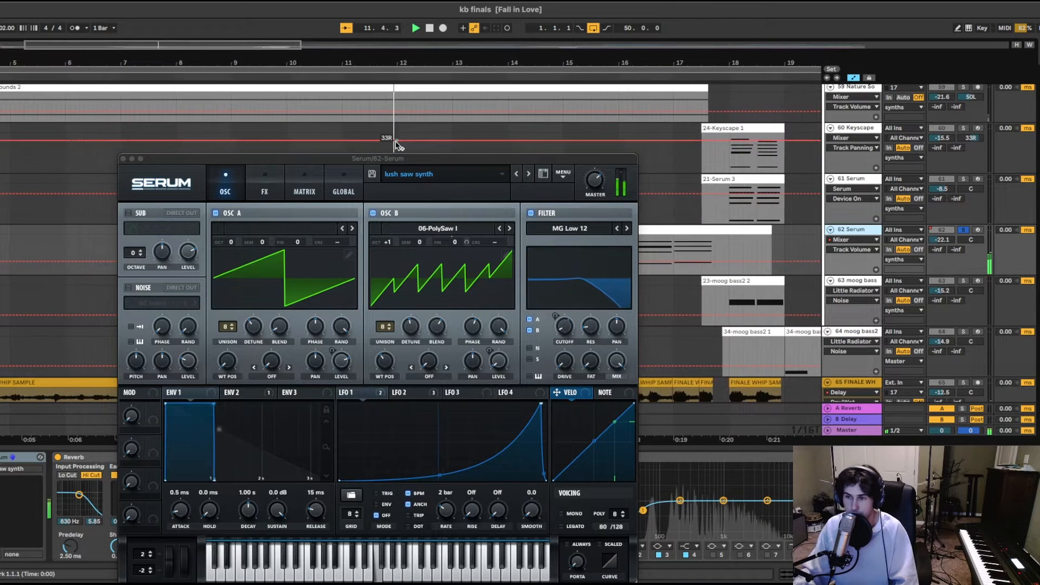
click(264, 188)
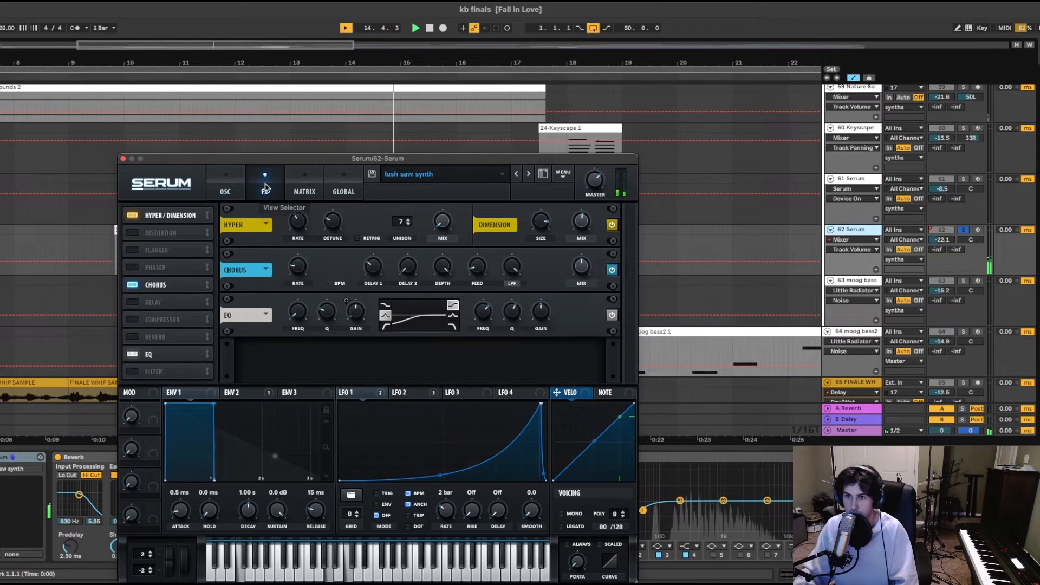
click(227, 193)
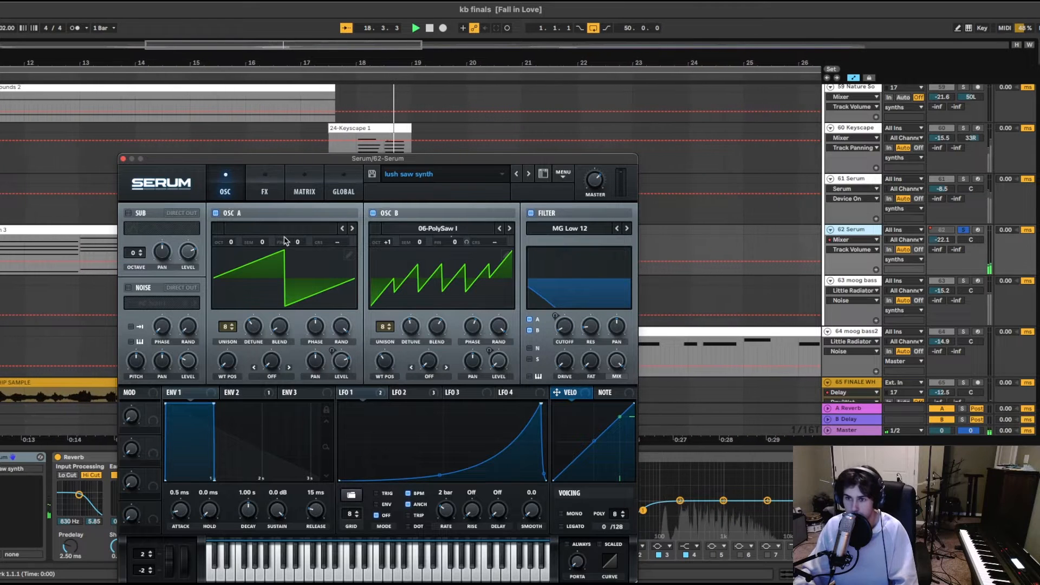
key(space)
- Move the track 62 Serum window clear of the devices and examine its effects, oscillators and envelope 2
drag(184, 164, 407, 109)
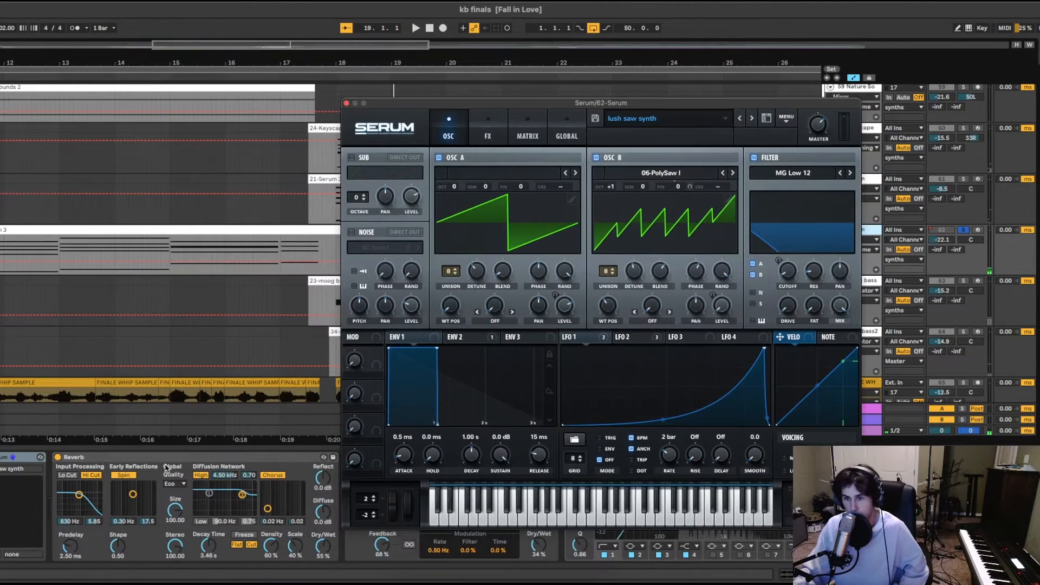
click(496, 133)
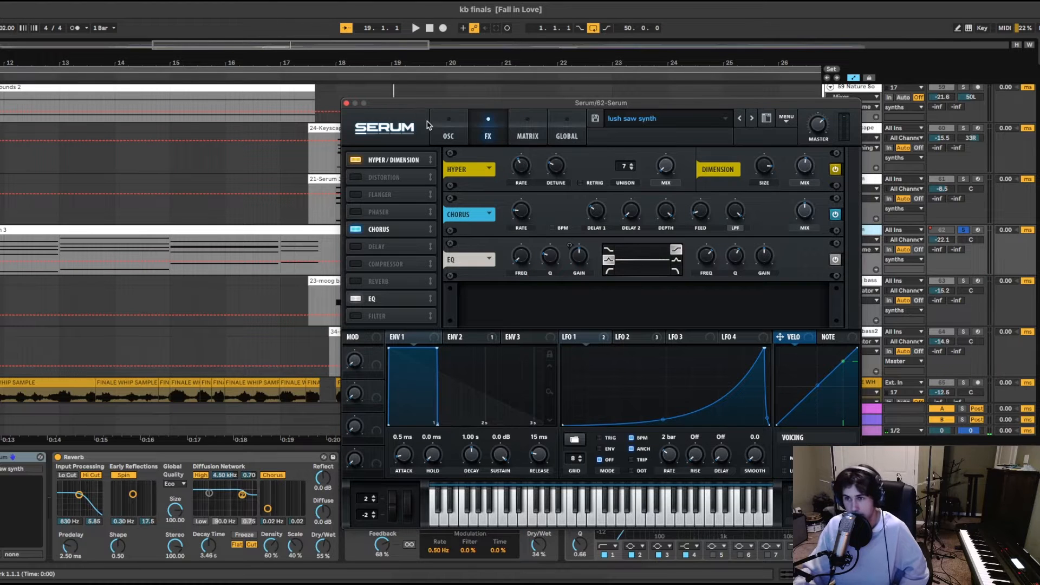
drag(442, 104, 359, 113)
click(366, 140)
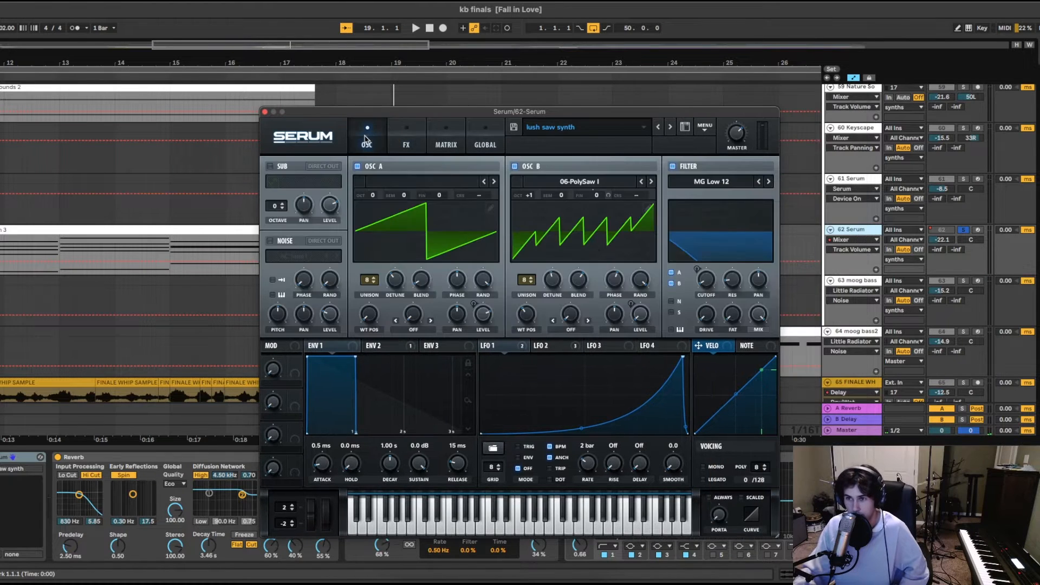
click(400, 348)
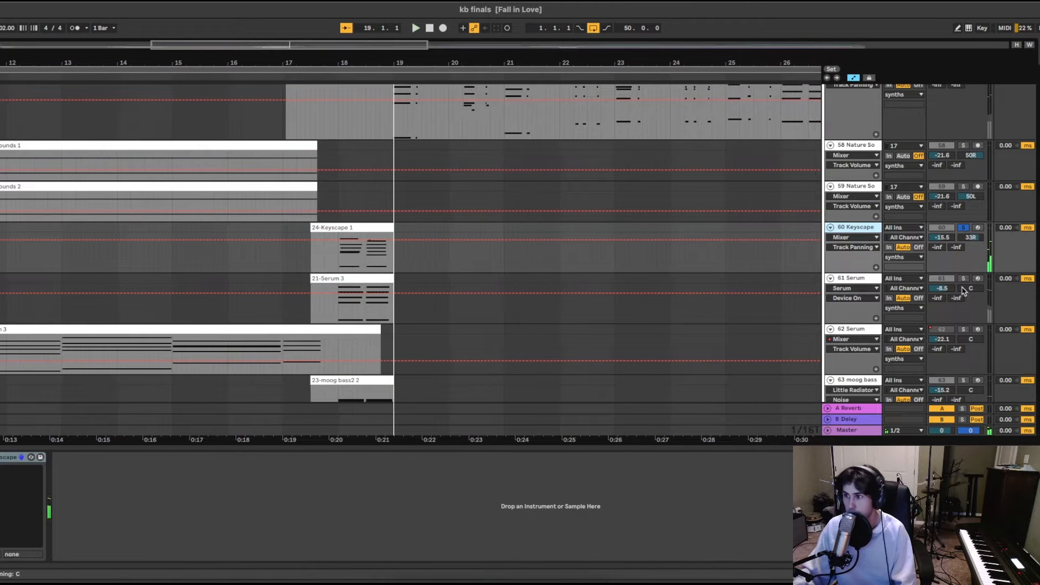
- Look at the lush saw synth preset on track 61, close it, and play the Keyscape and 61 Serum parts together
click(866, 280)
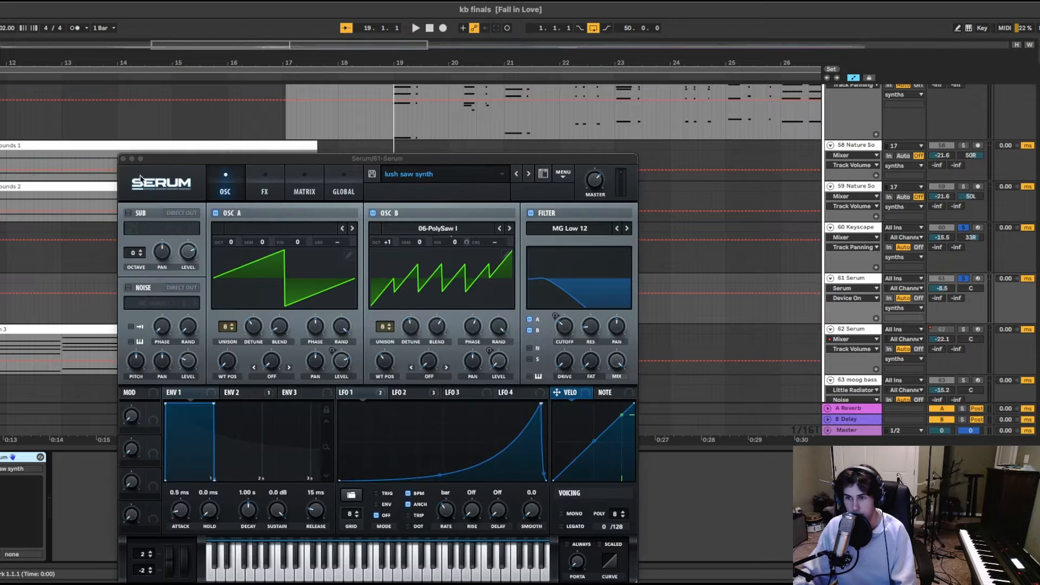
click(123, 159)
key(space)
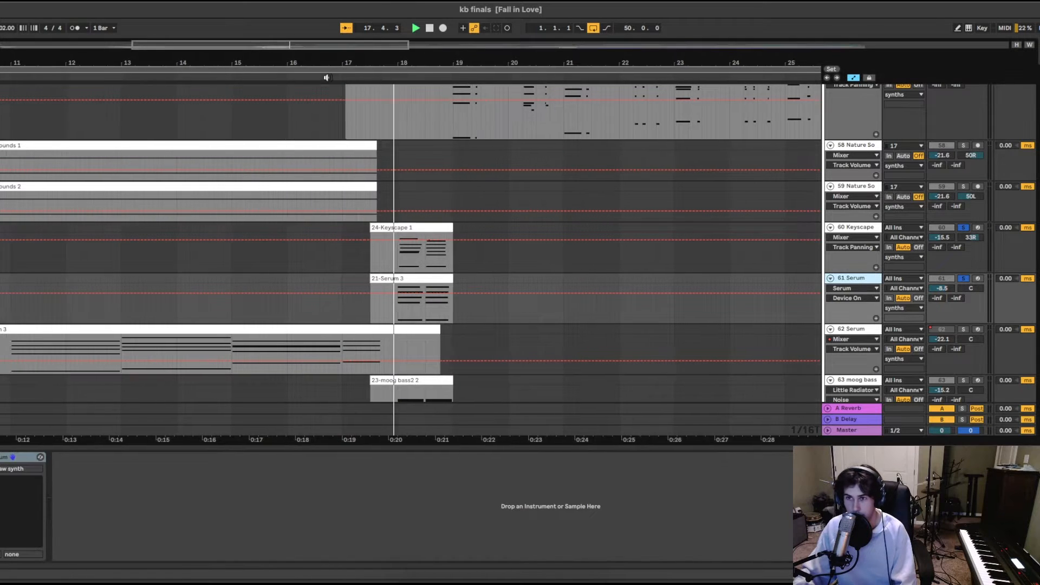
scroll(357, 228, down, 4)
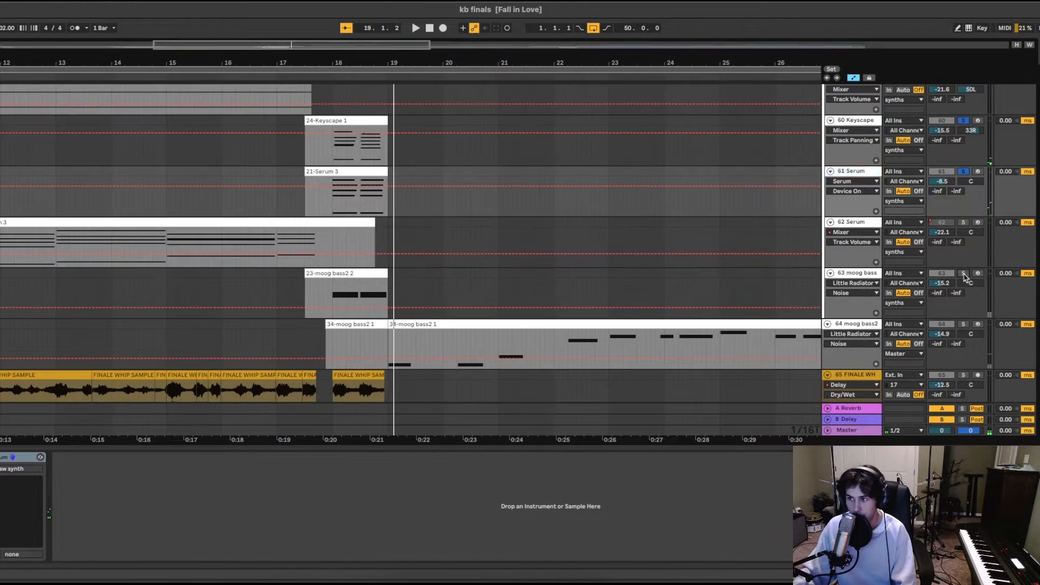
- Open Sylenth1 on the 63 moog bass track, examine its BS Moog Bass preset, and close the synth window
click(858, 275)
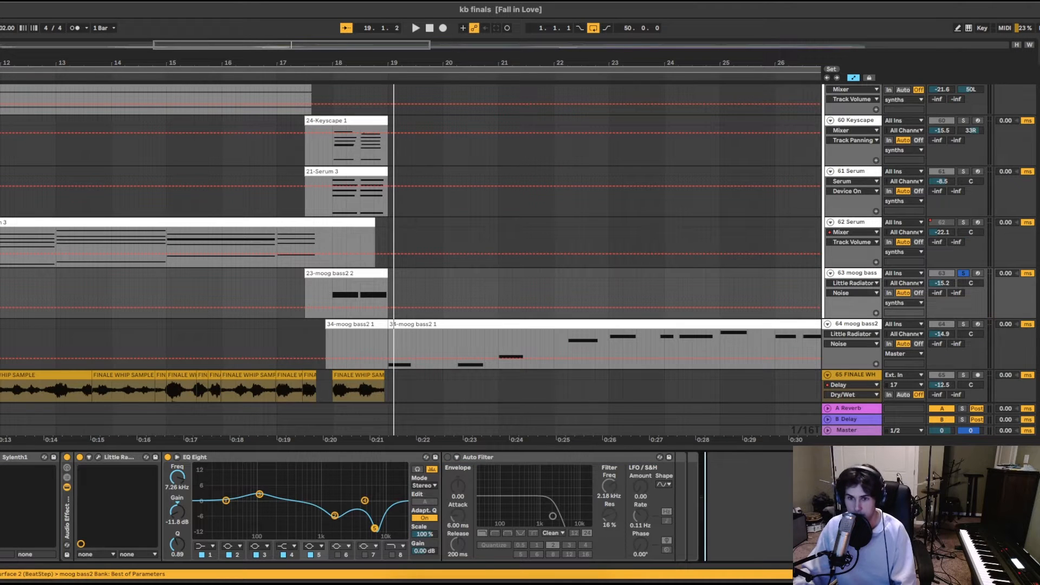
click(0, 461)
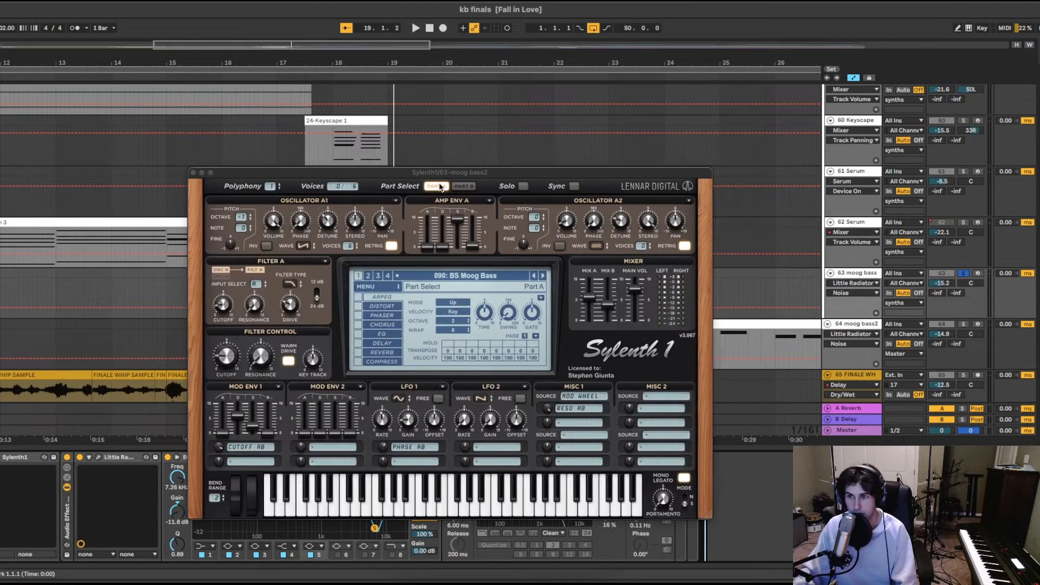
drag(441, 172, 518, 141)
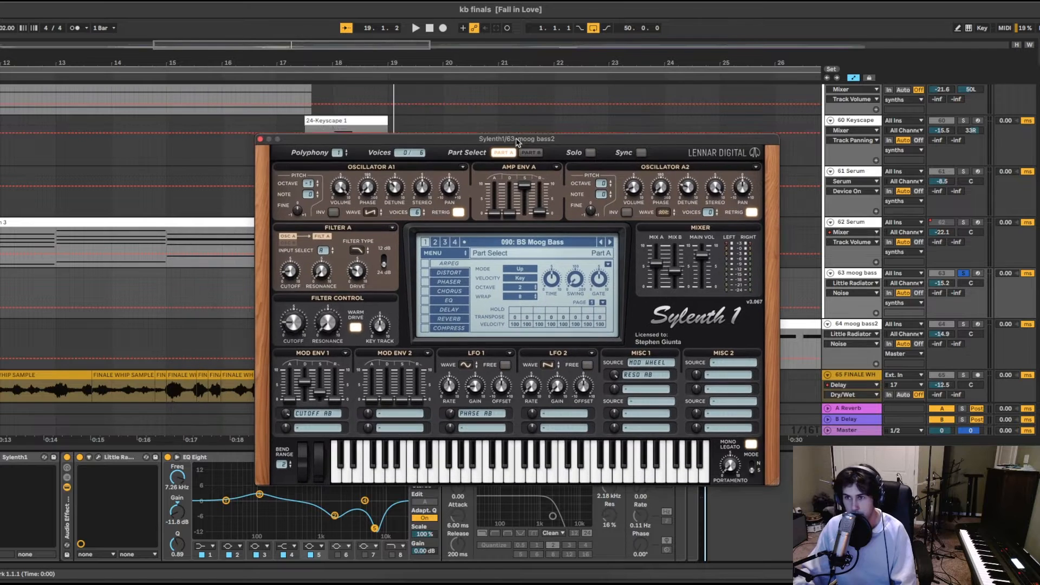
click(260, 140)
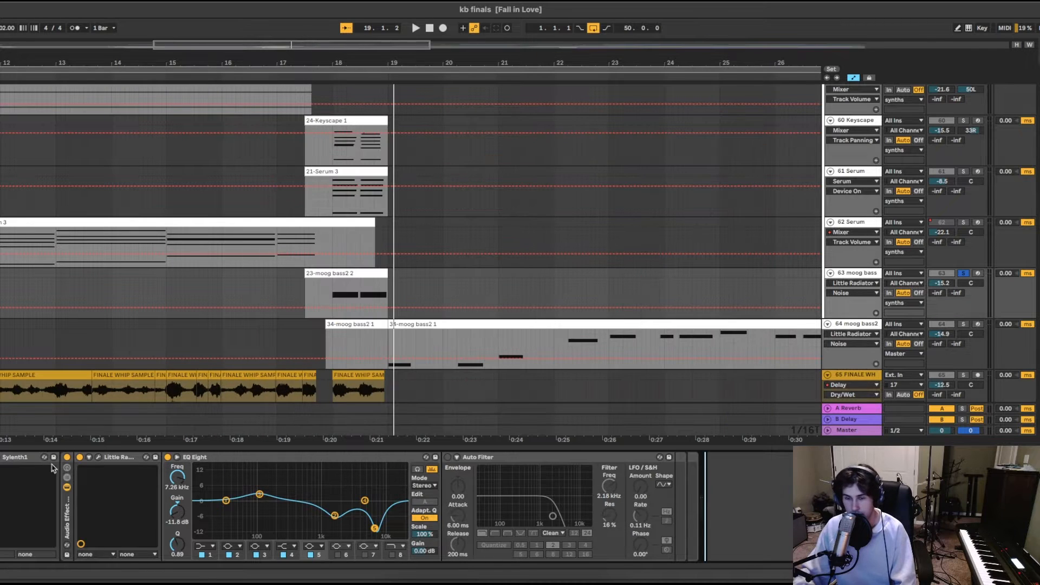
- Examine the Little Radiator preamp settings on the 64 moog bass2 track and close the plug-in window
click(3, 461)
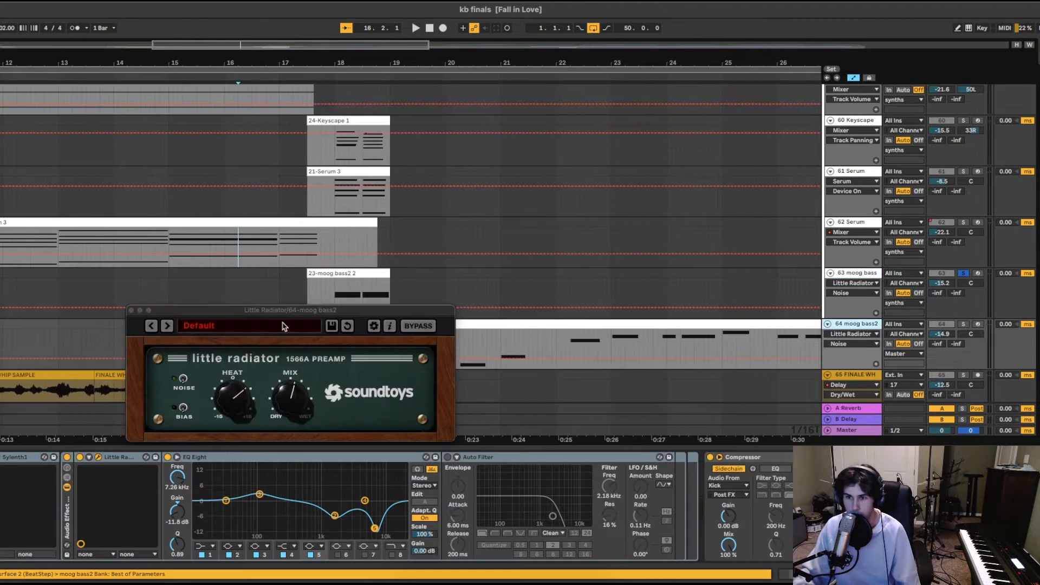
drag(142, 311, 264, 229)
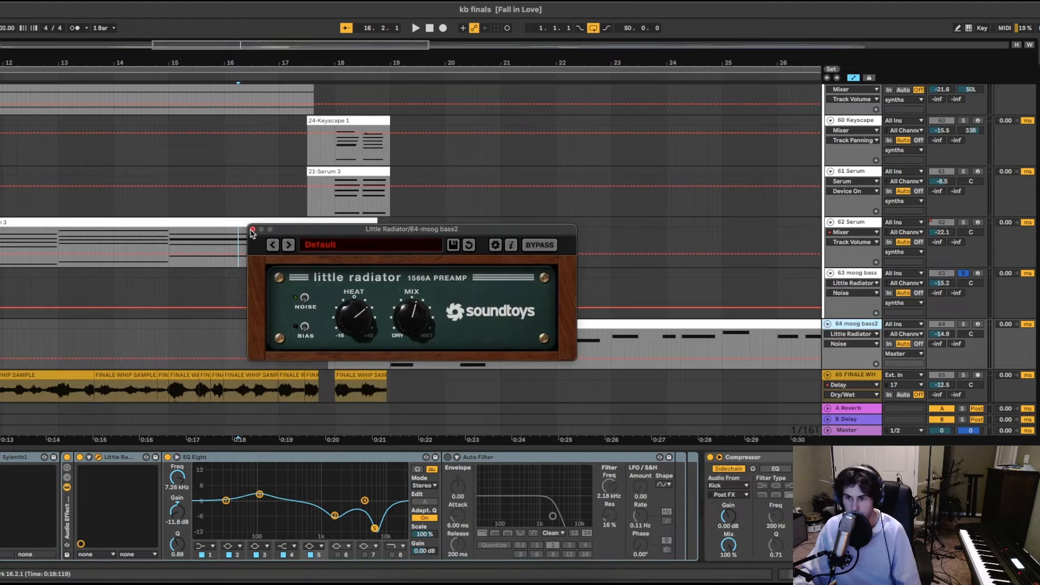
click(251, 230)
click(323, 460)
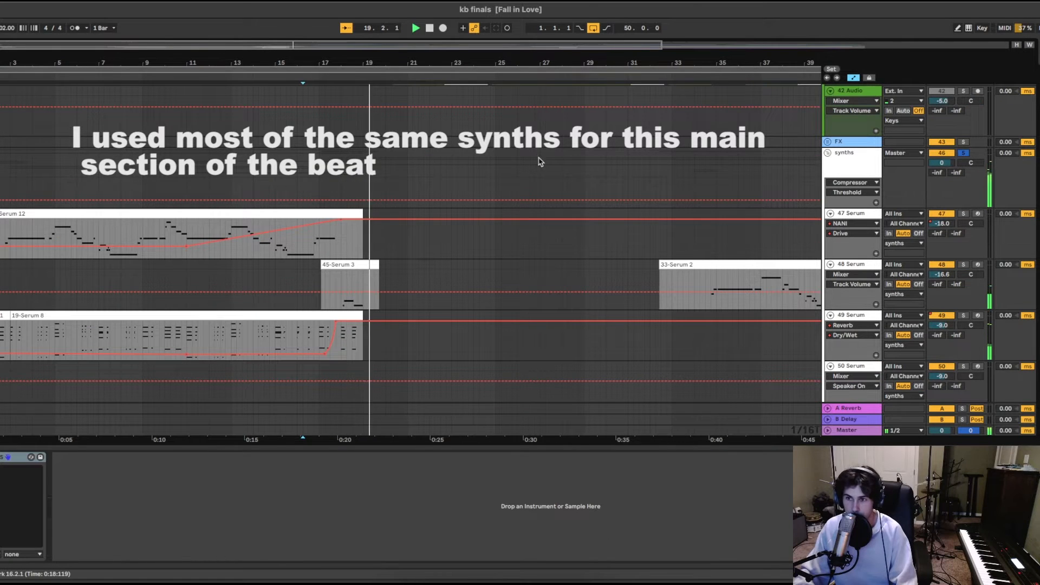
- Look through the synth and LABS tracks from 49 to 60 while the main section plays from about bar 19
scroll(540, 161, down, 8)
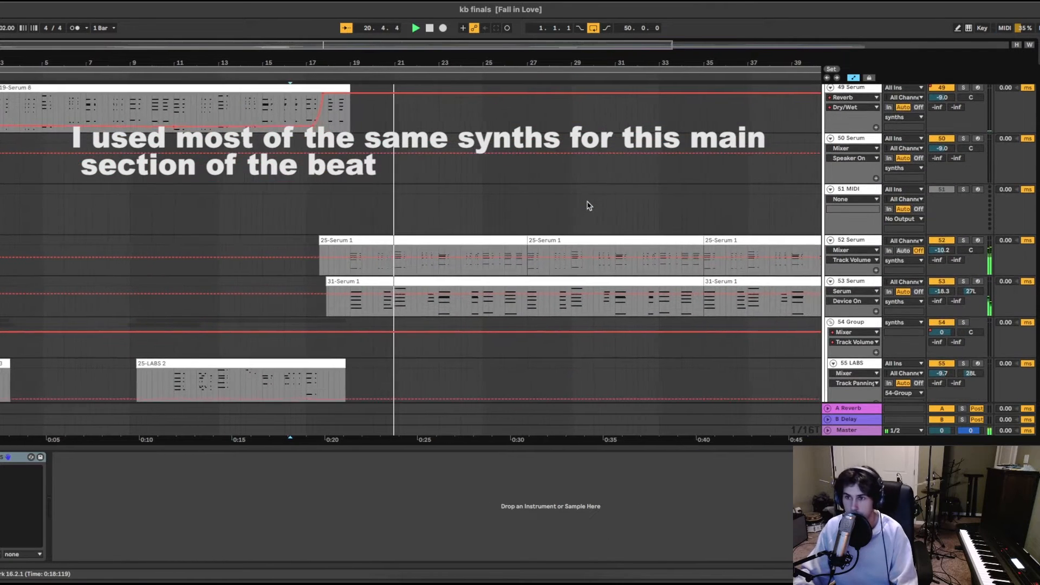
scroll(590, 205, down, 4)
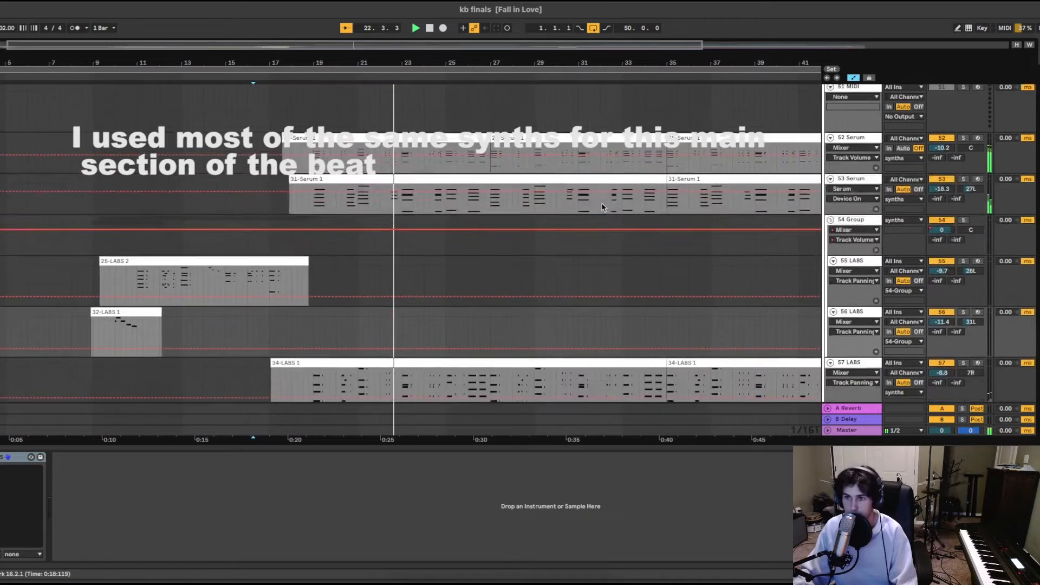
scroll(601, 206, down, 8)
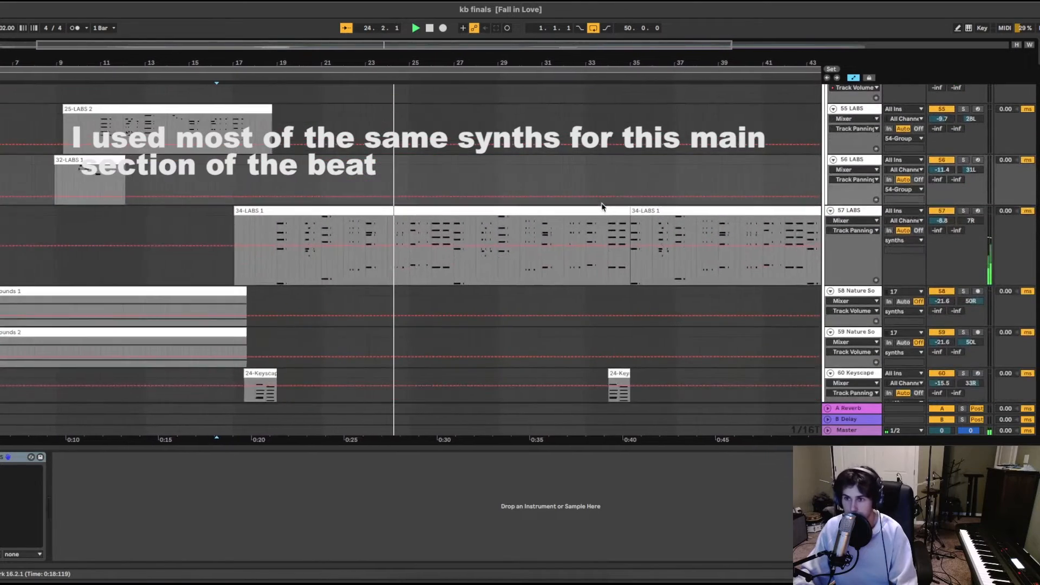
scroll(601, 207, down, 2)
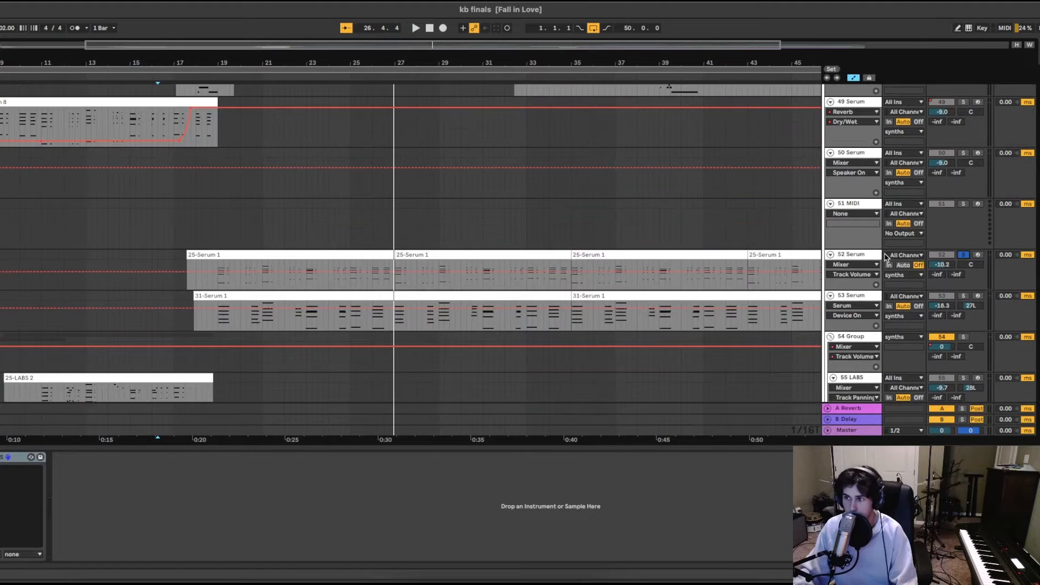
- Show the device chain of the 52 Serum track and play its soloed part from about bar 18
click(860, 255)
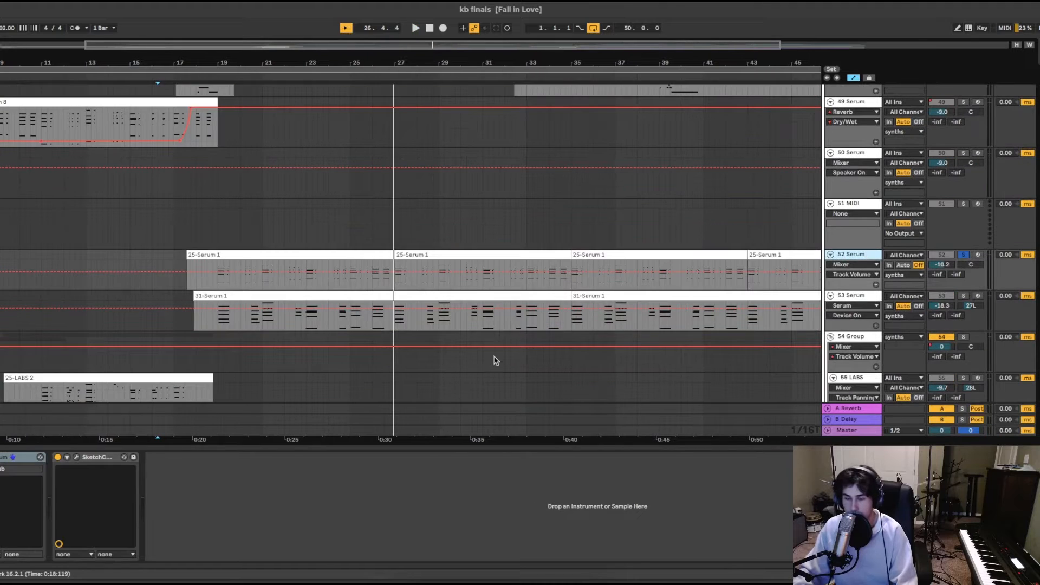
click(207, 74)
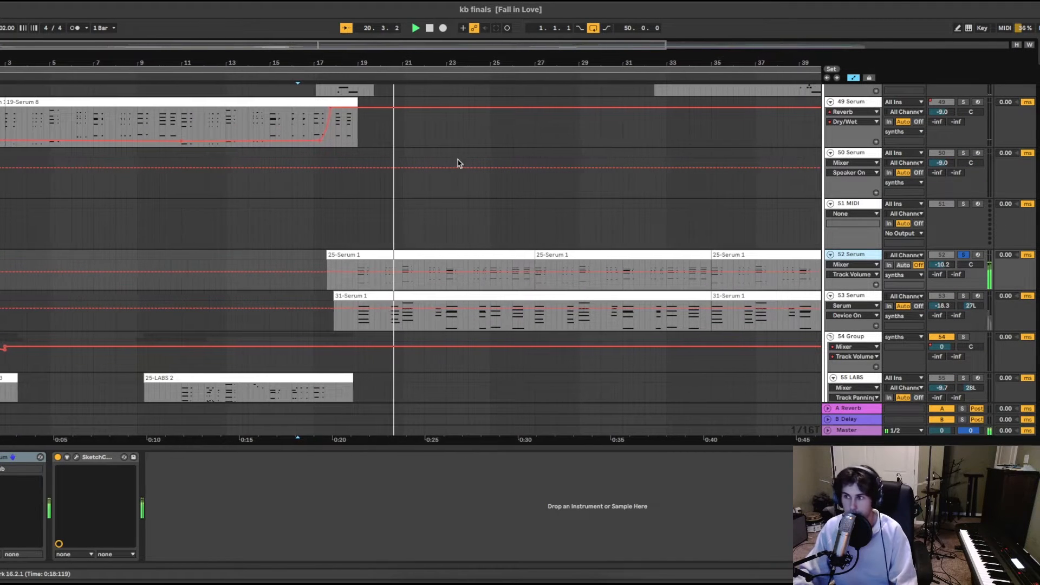
- Open SketchCassette II on the 52 Serum track, stop playback, examine its tape settings, and close the plug-in window
click(76, 457)
key(space)
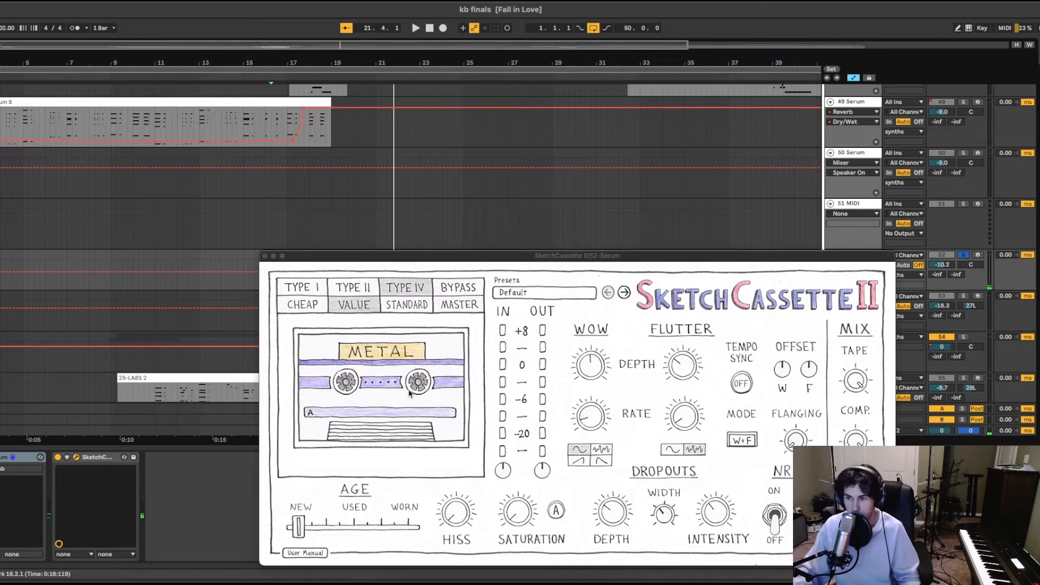
click(266, 256)
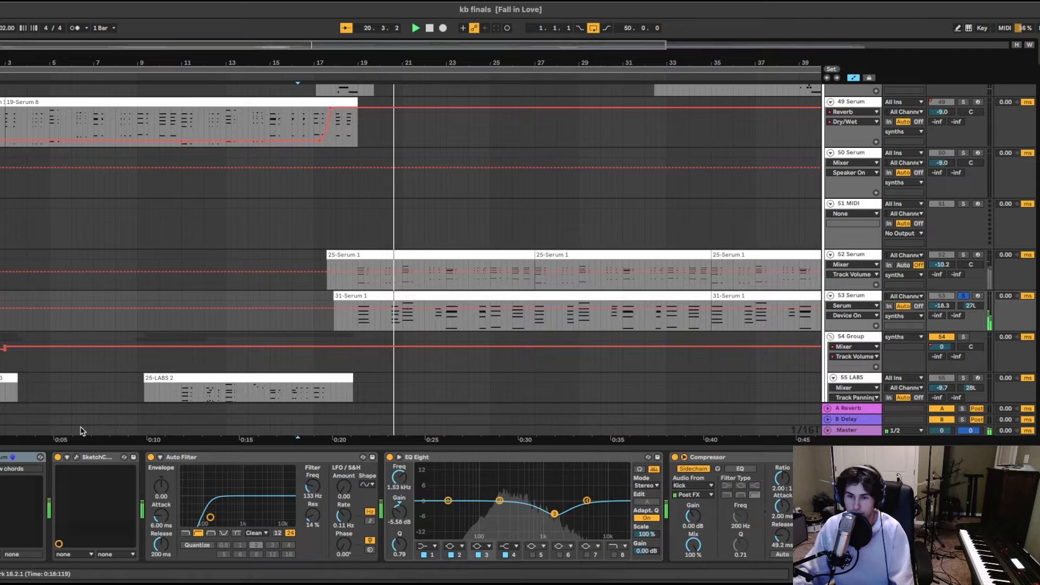
- Stop playback, examine the mellow chords preset in Serum on the 53 Serum track, and close the synth window
key(space)
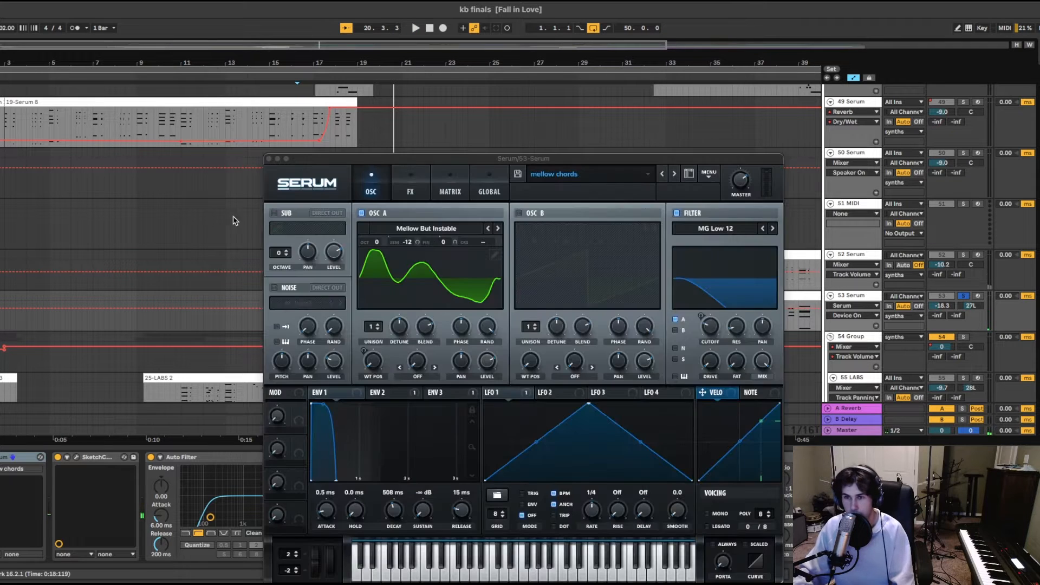
drag(437, 156, 558, 98)
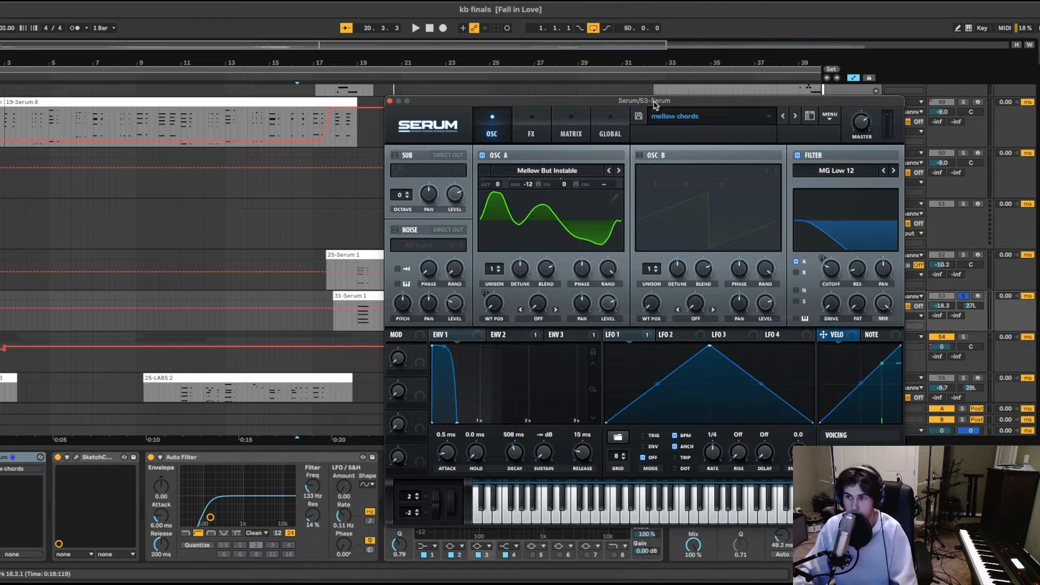
drag(656, 105, 673, 100)
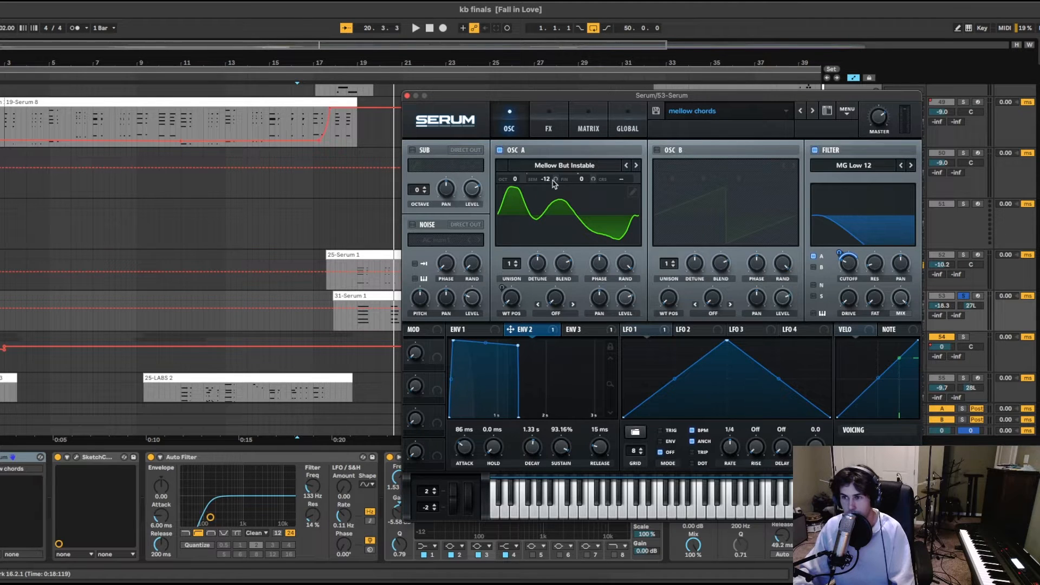
click(408, 95)
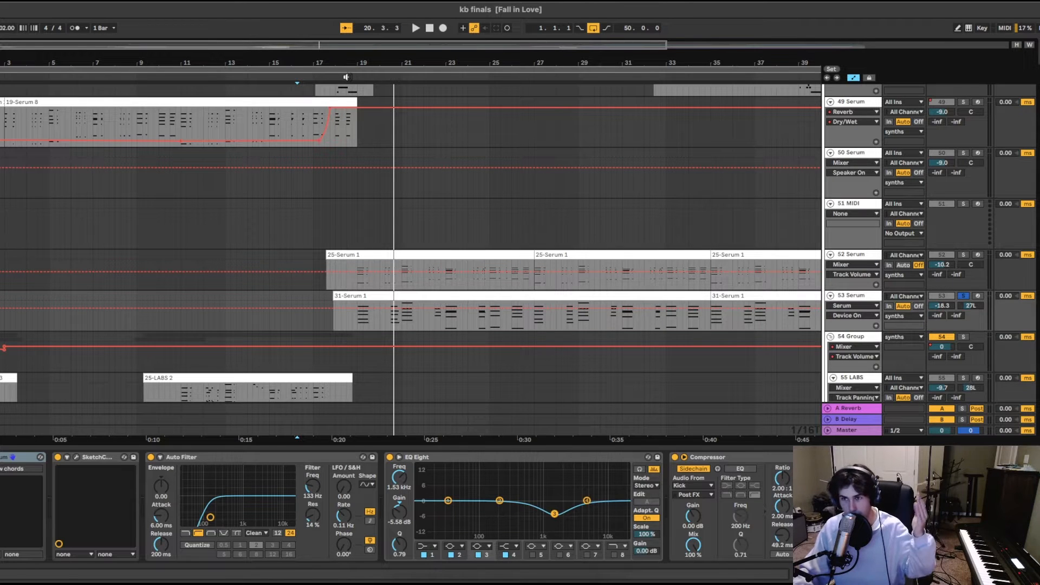
key(space)
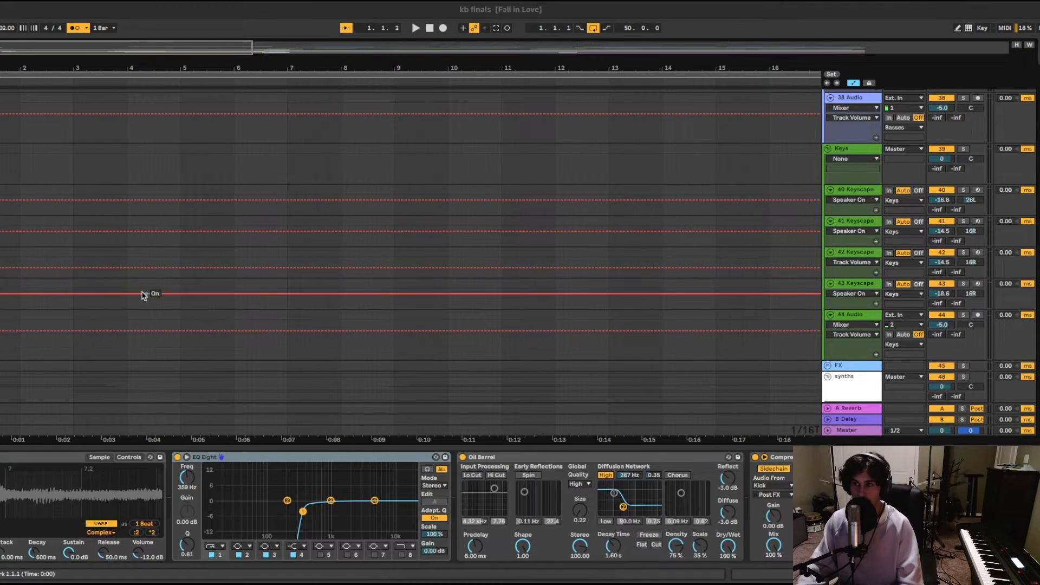
- Play the soloed 3 Barry White drum loop from the song's start and turn off the metronome
scroll(121, 274, up, 15)
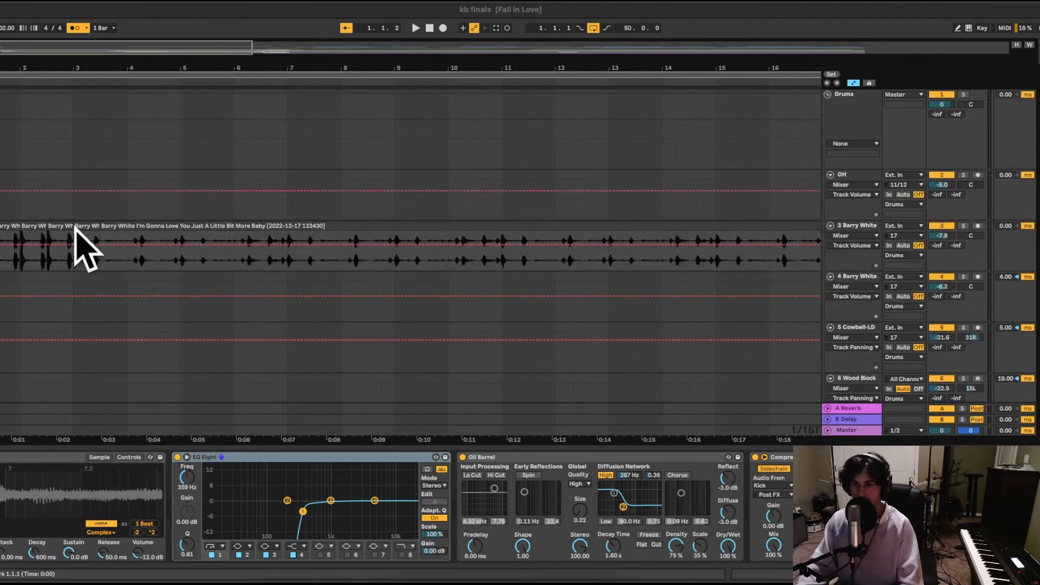
click(1, 230)
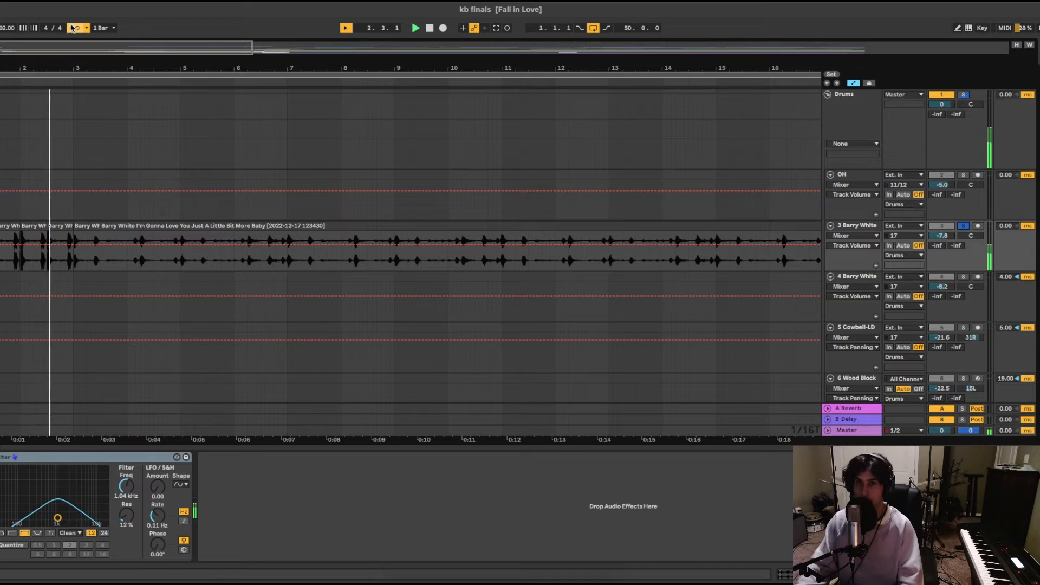
click(74, 29)
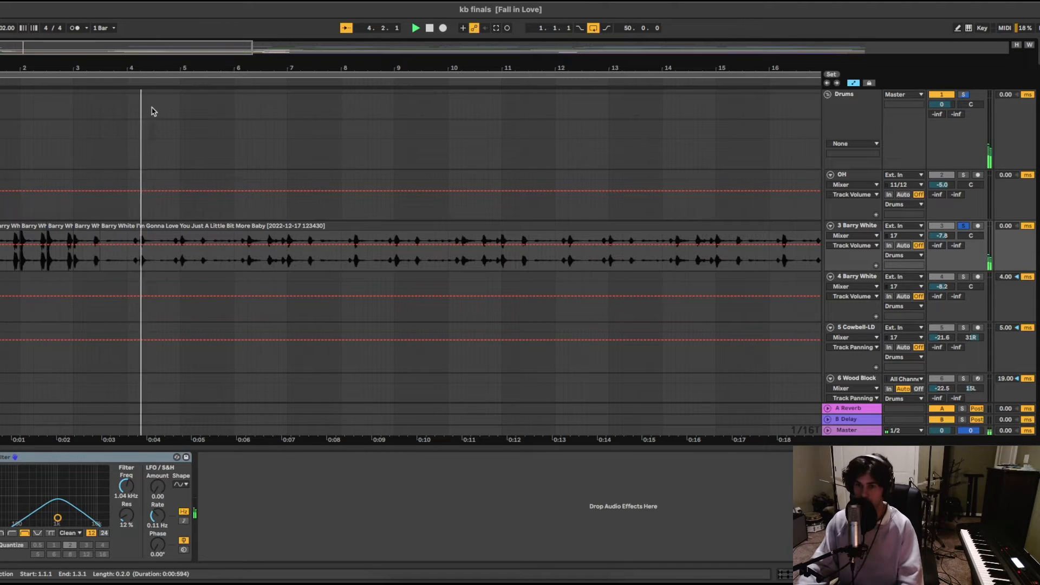
click(858, 226)
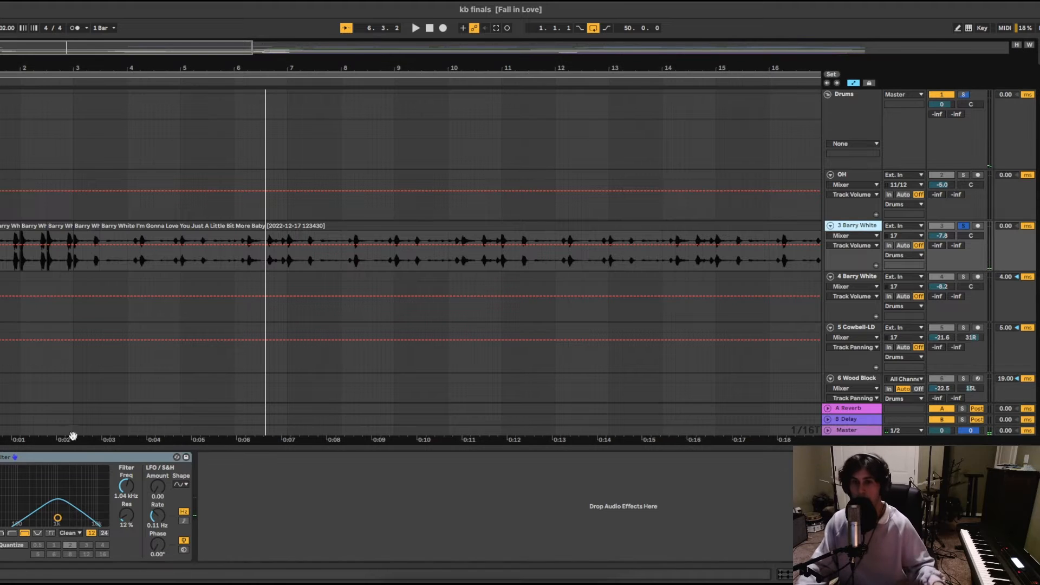
- Play the intro with the Snare track soloed, adding the hat track to the solo, and stop around bar 13
scroll(919, 241, down, 10)
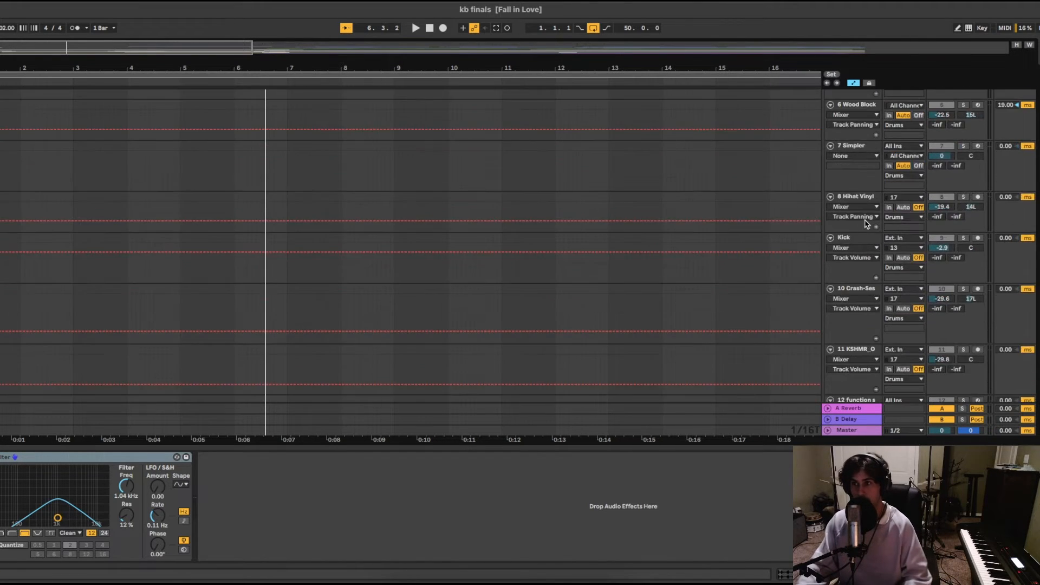
scroll(927, 217, down, 3)
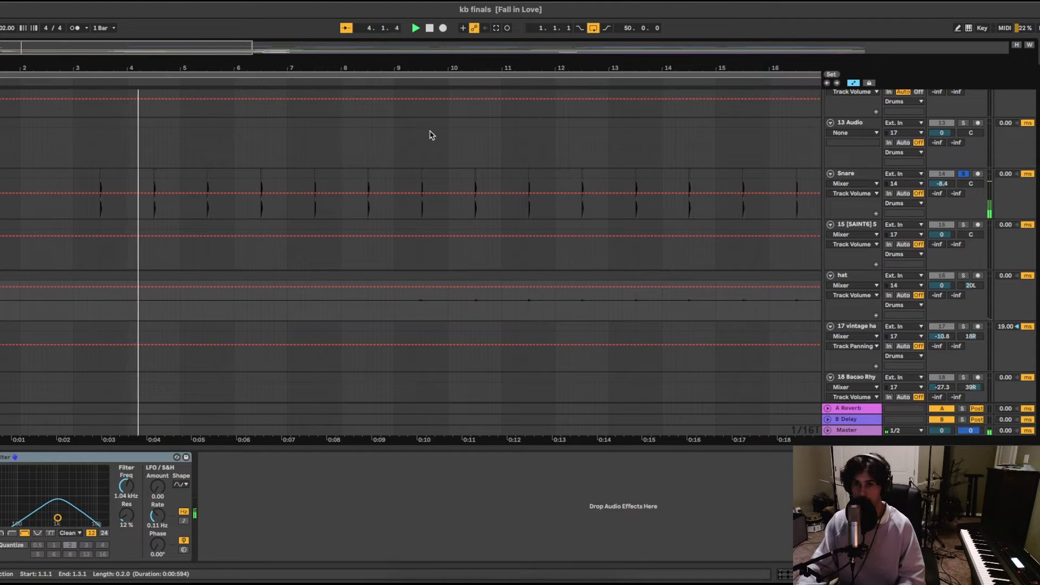
scroll(596, 163, down, 1)
scroll(753, 178, down, 1)
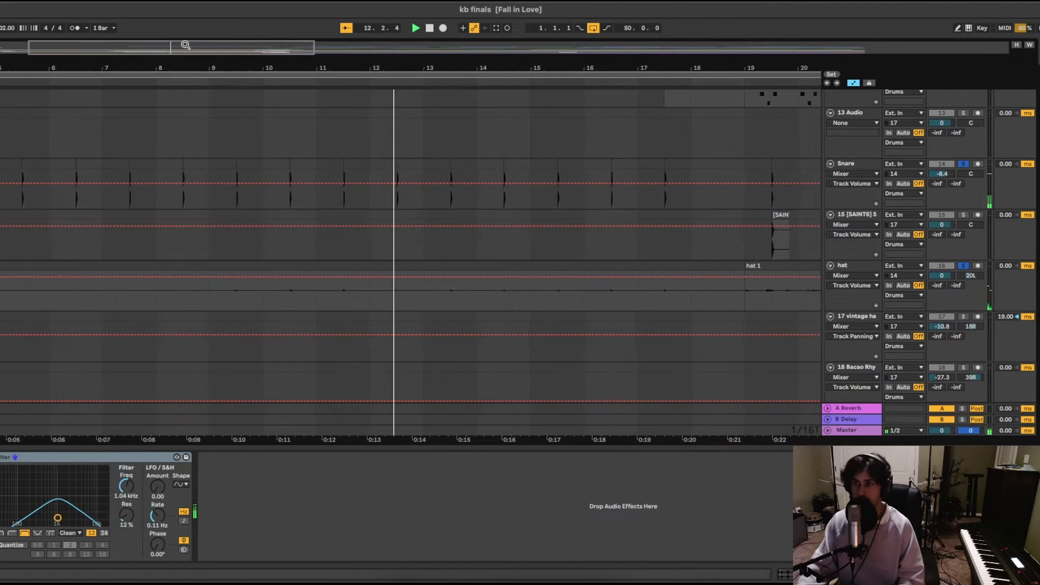
key(space)
- Play the main section from about bar 18 with the Kick, Snare, 15 [SAINT6] and hat tracks soloed
drag(186, 45, 335, 46)
scroll(797, 137, up, 10)
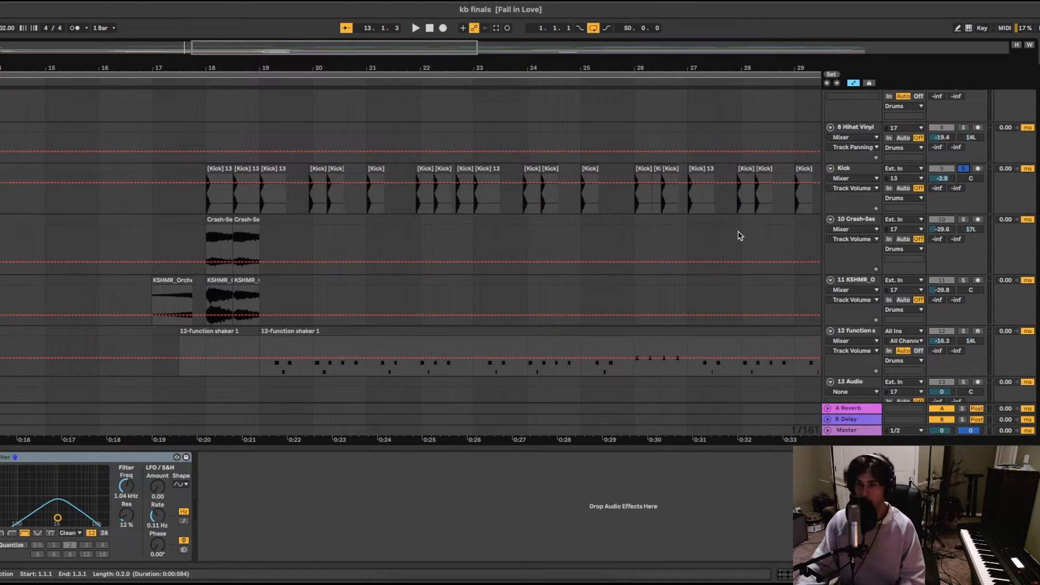
scroll(941, 260, down, 3)
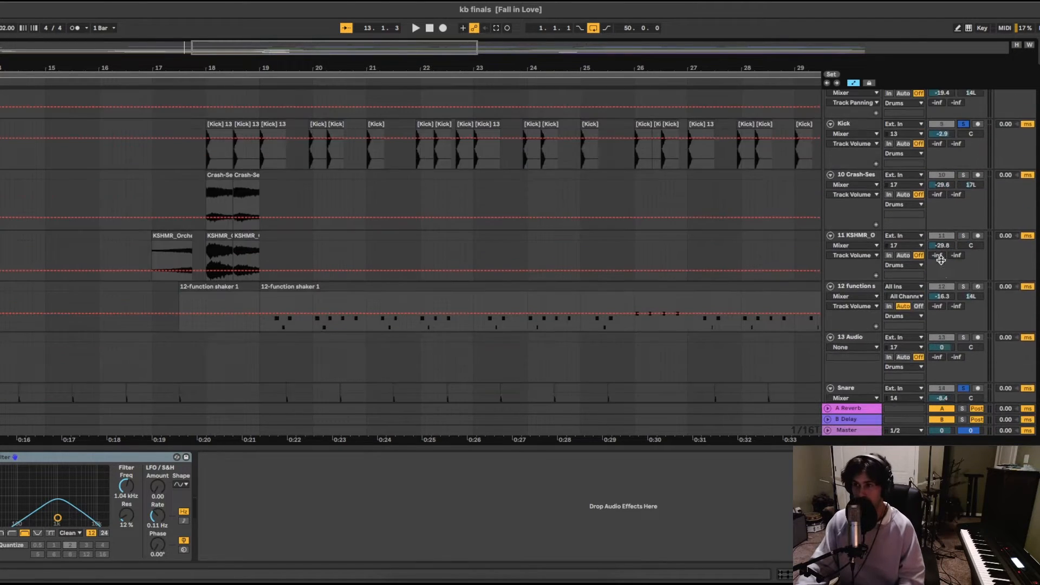
scroll(941, 260, down, 3)
scroll(957, 317, down, 3)
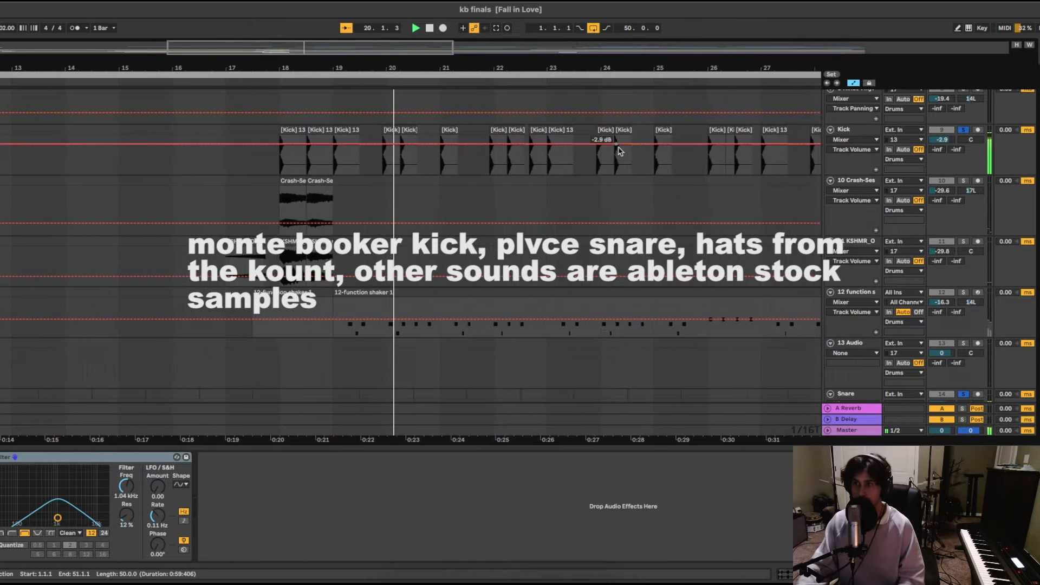
scroll(647, 146, down, 3)
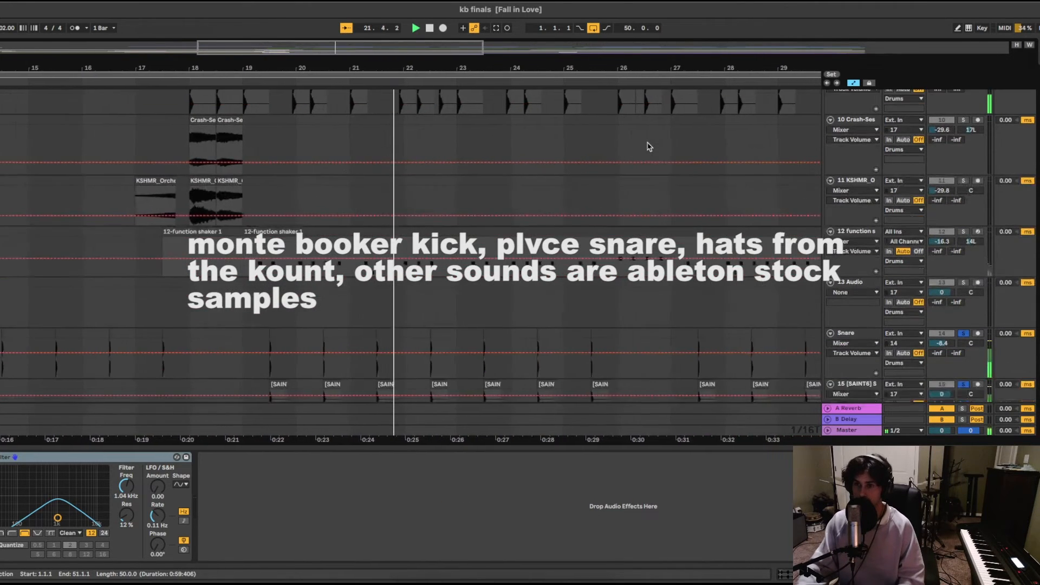
scroll(721, 255, down, 3)
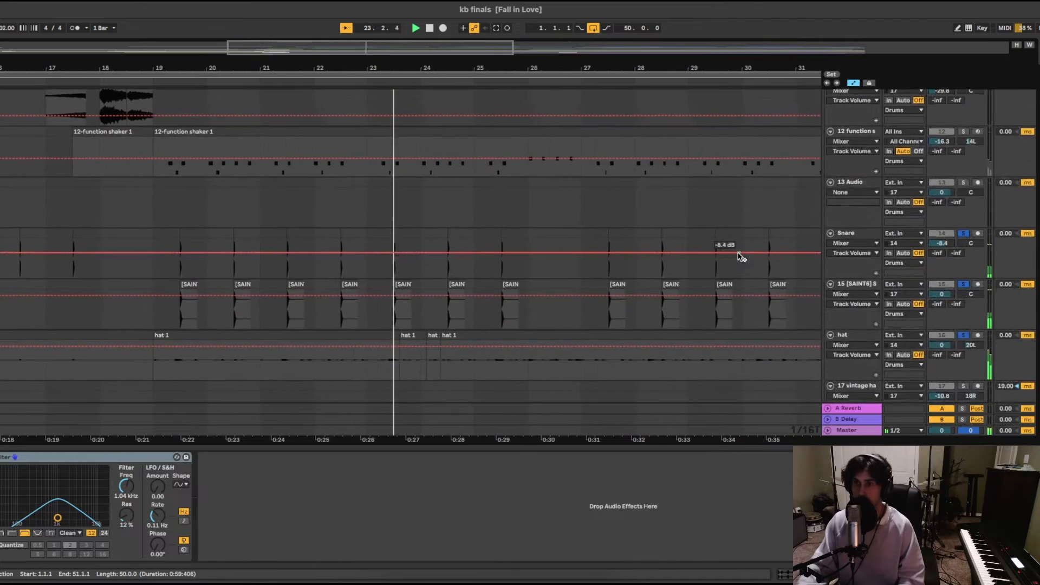
- Add the 12 function shaker track to the soloed drums and replay the section from about bar 18
scroll(715, 291, up, 5)
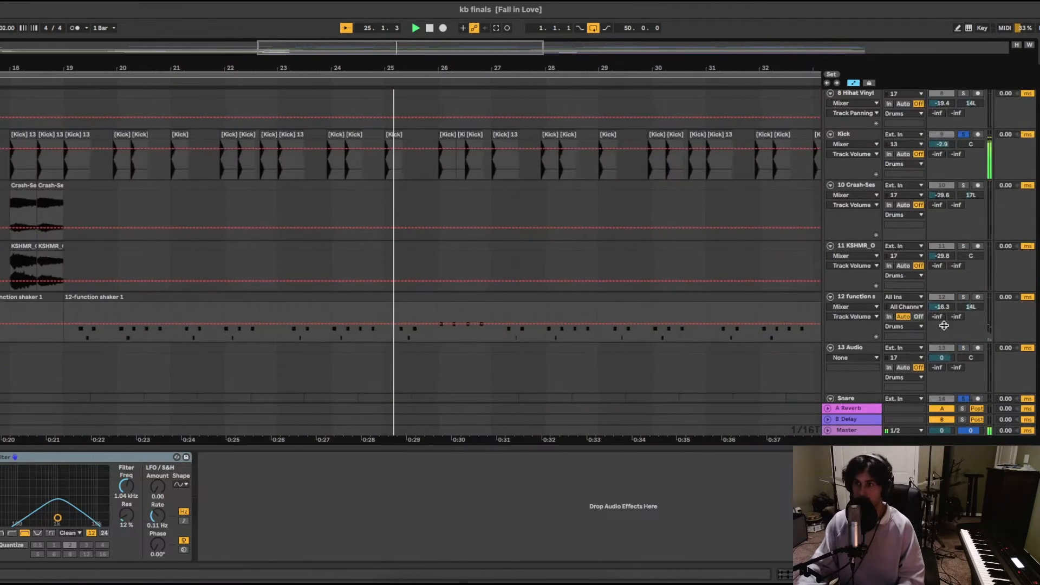
super+click(964, 299)
key(space)
scroll(625, 268, up, 1)
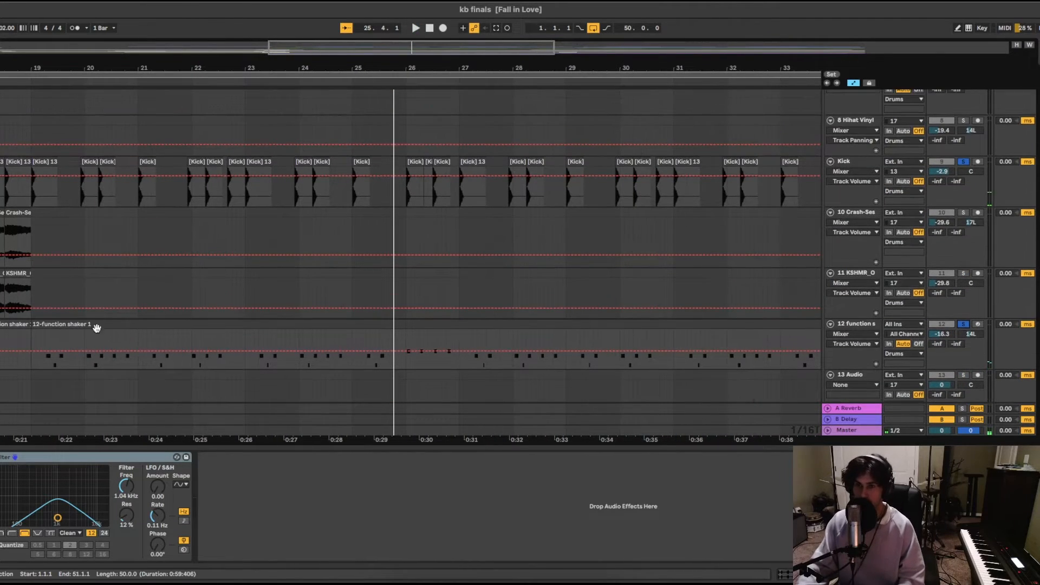
key(space)
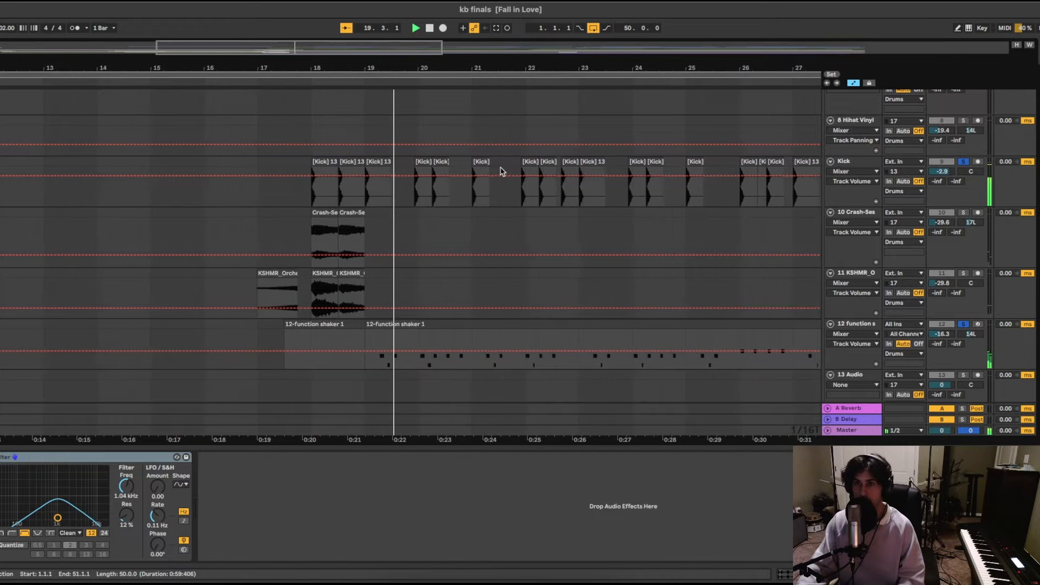
- Add the 6 Wood Block, 4 Barry White and 5 Cowbell tracks to the solo and play the section from about bar 19
scroll(789, 181, up, 5)
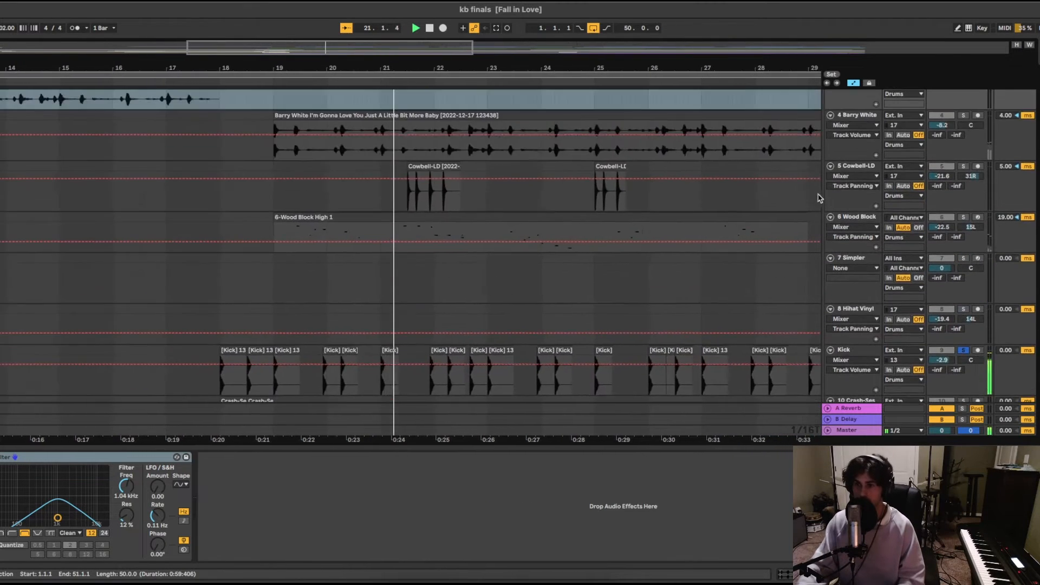
super+click(963, 217)
key(space)
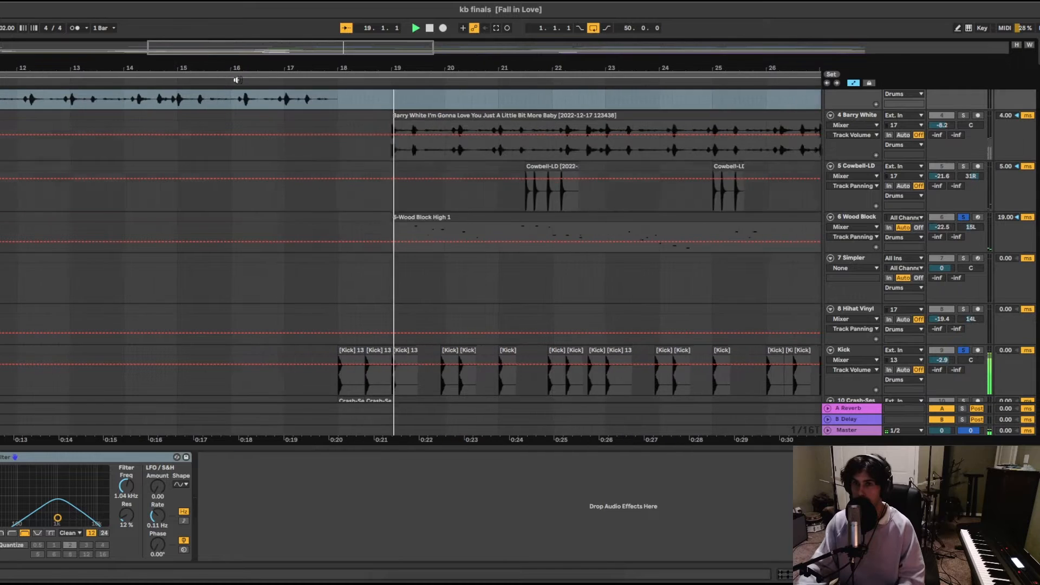
scroll(943, 129, up, 1)
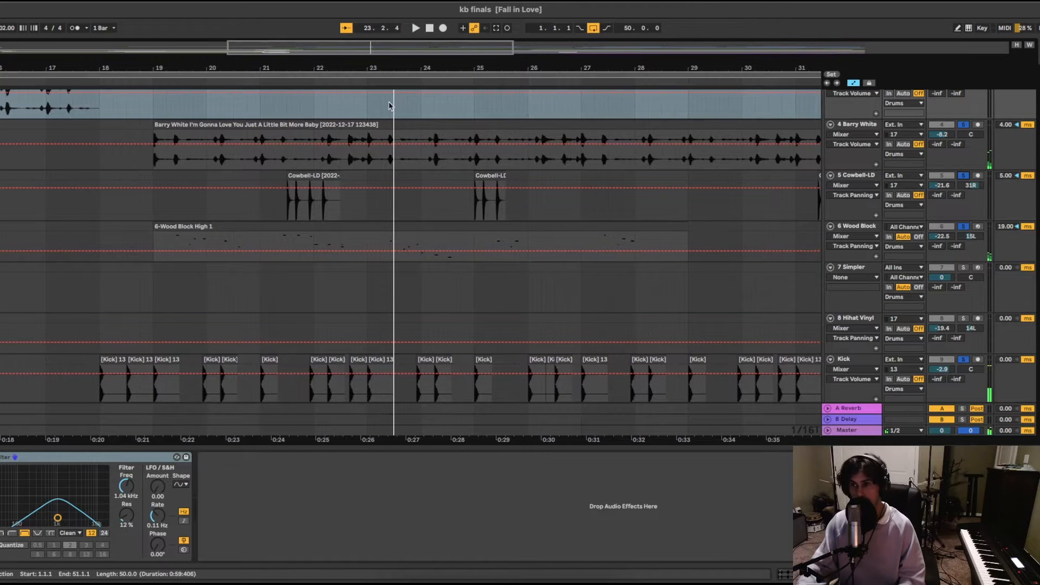
key(space)
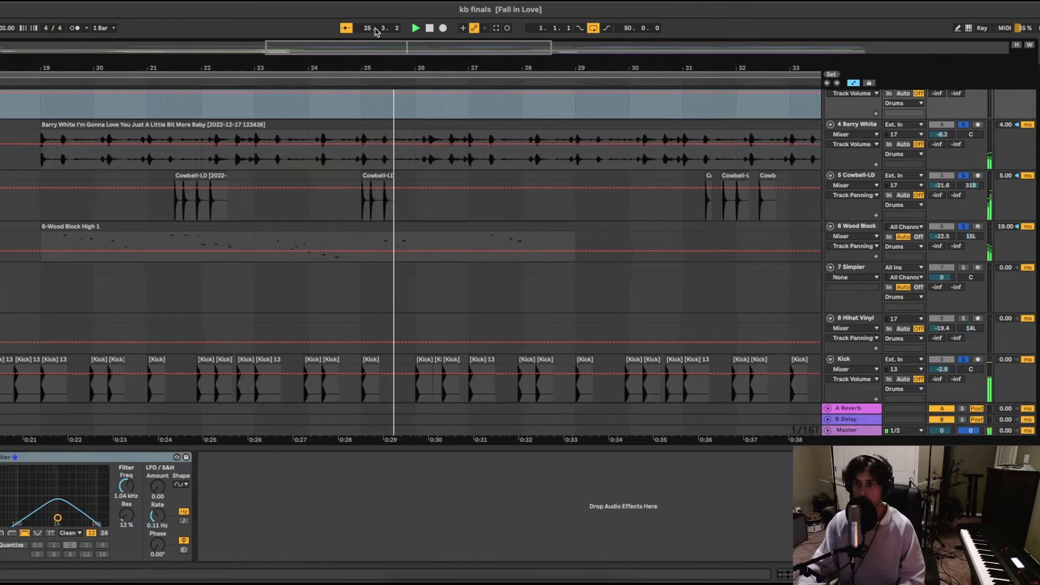
- Solo the 5 Cowbell track, open its clip at bar 21.3 to examine the transposition envelope, and play it
key(space)
drag(315, 47, 465, 172)
click(469, 173)
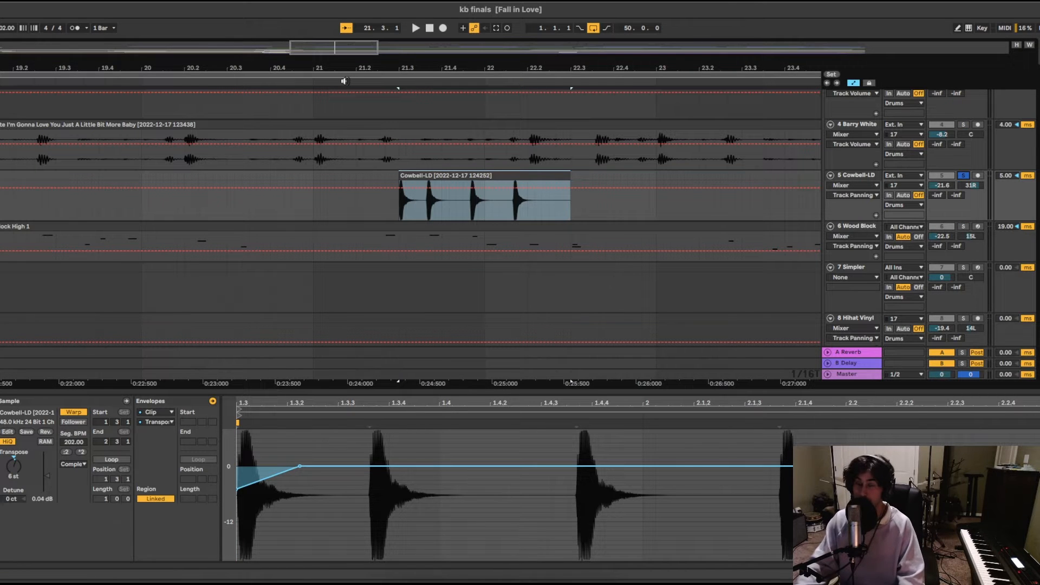
key(space)
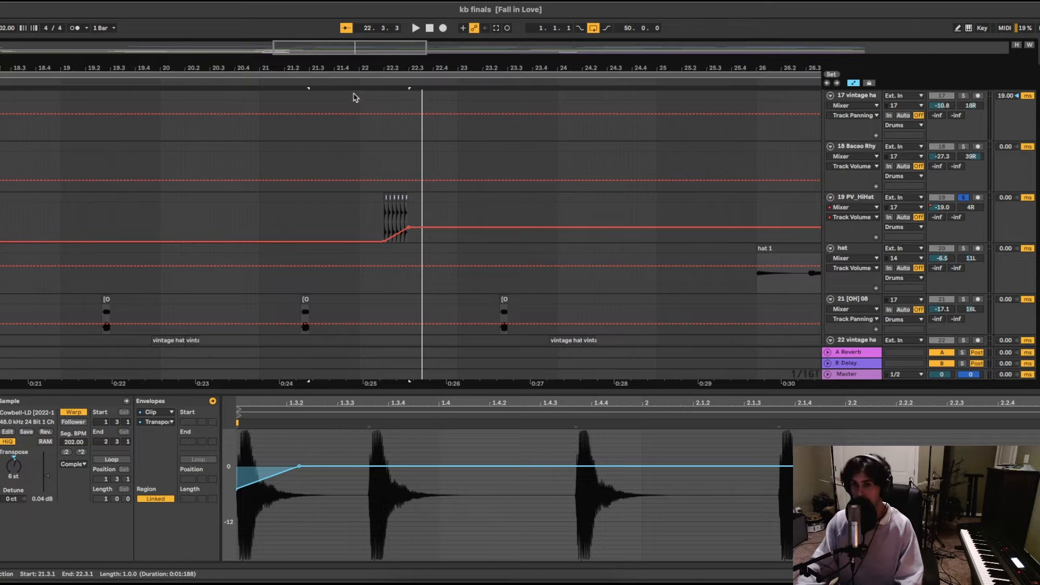
- Play the soloed 19 PV_HiHat part, then add the 21 [OH] 08 and 22 vintage hat tracks and replay from about bar 19
scroll(466, 203, down, 2)
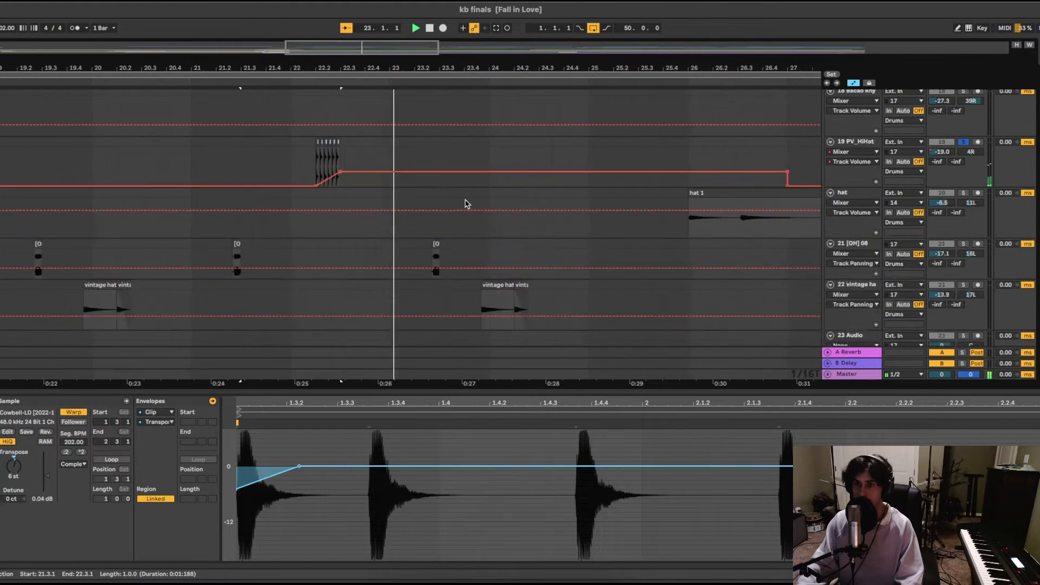
key(space)
click(963, 244)
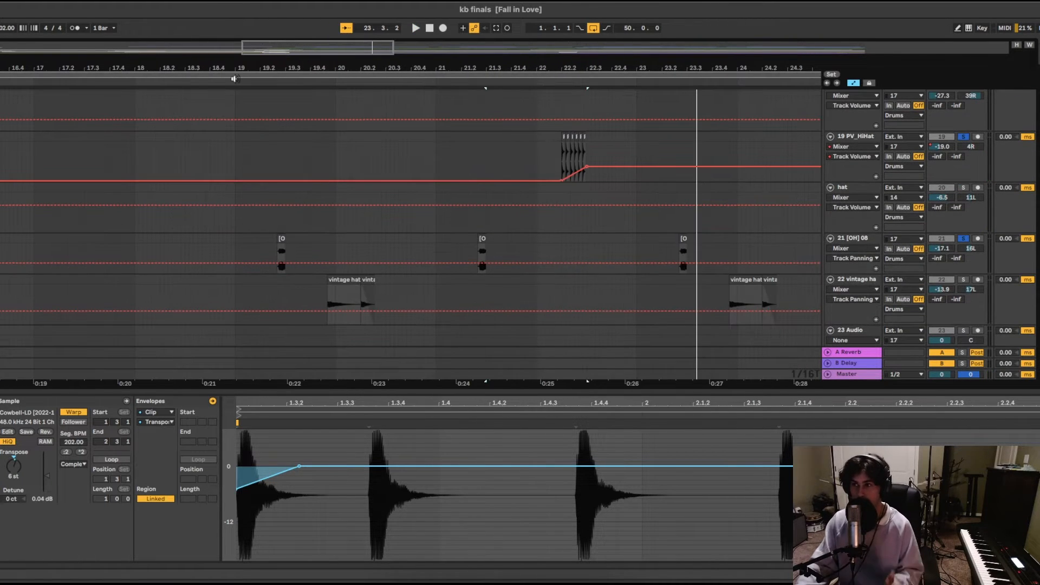
click(235, 78)
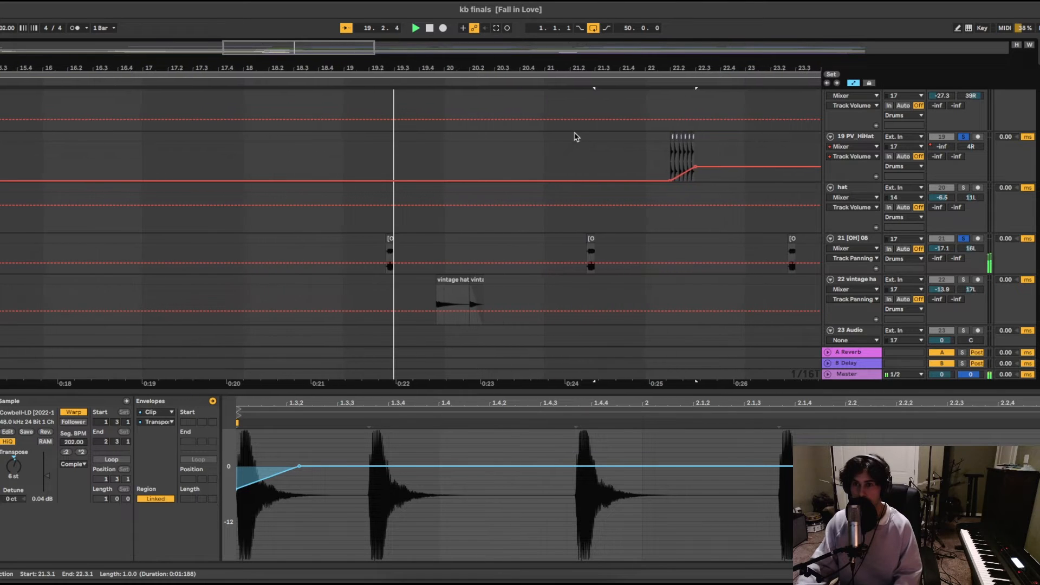
key(space)
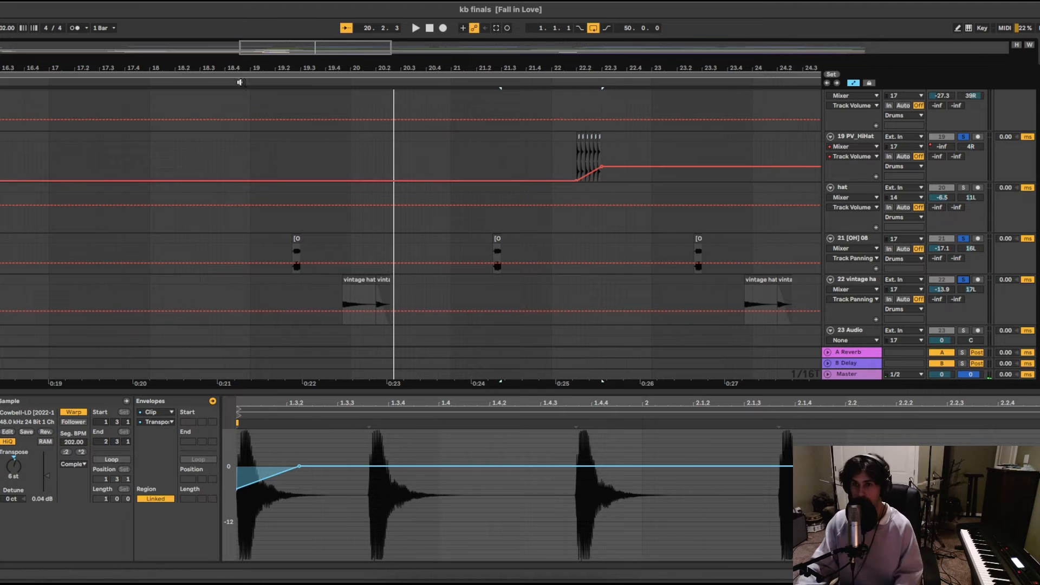
click(247, 81)
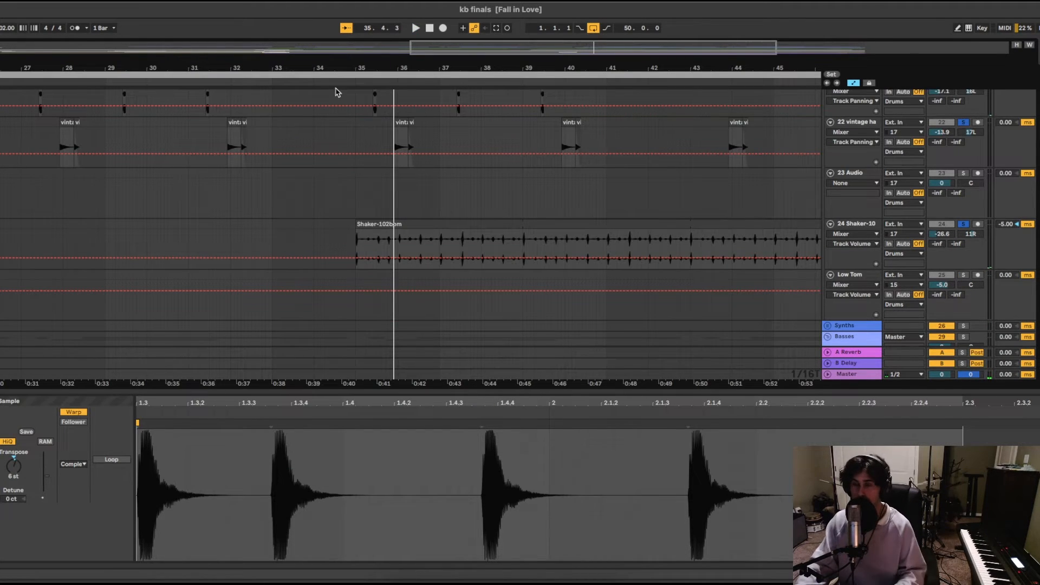
- Play the soloed drums with the 24 Shaker track from about bar 35 and look through the hi-hat tracks
click(331, 83)
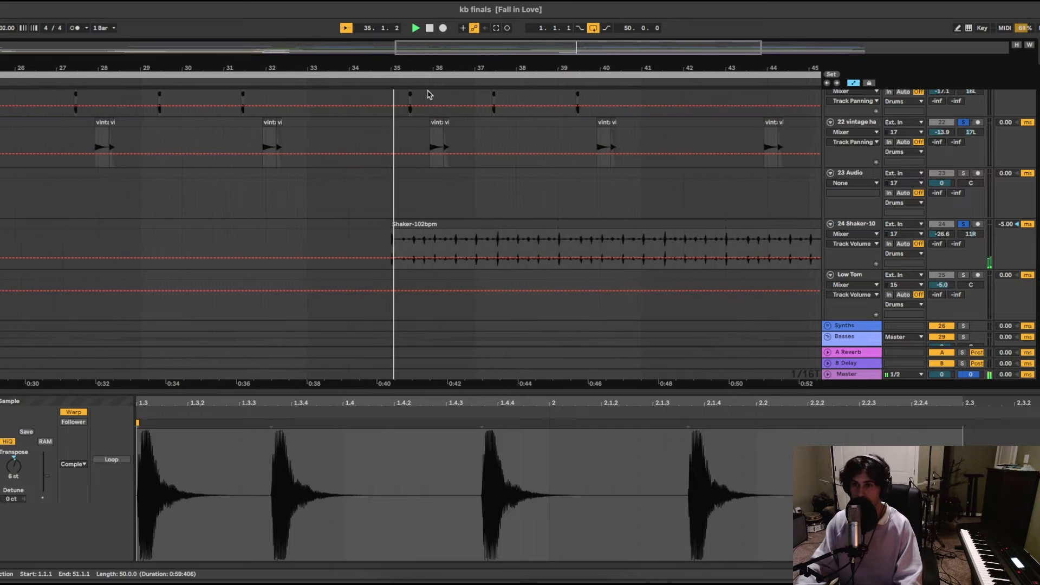
scroll(567, 112, up, 8)
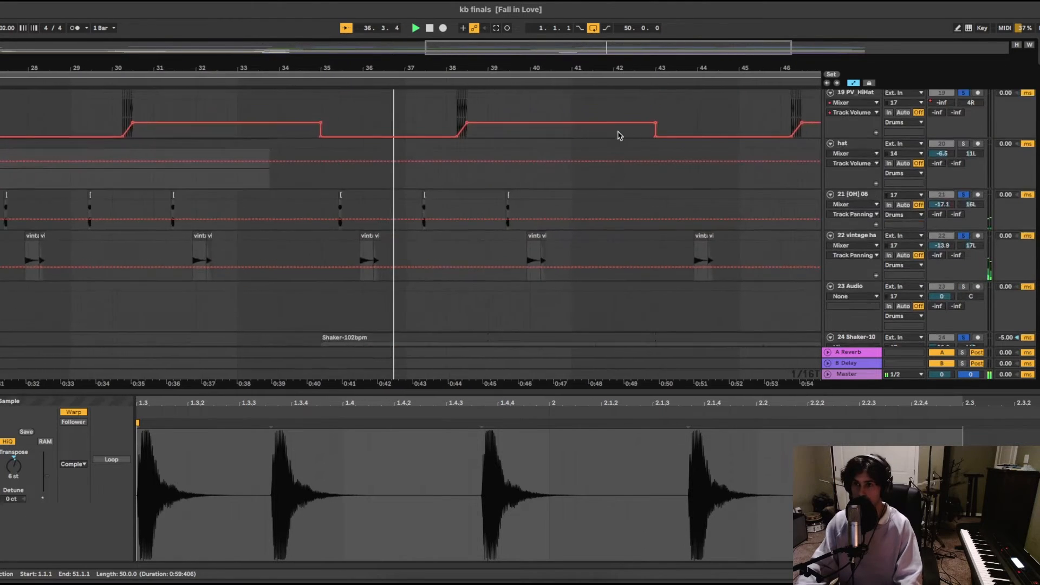
scroll(721, 168, up, 2)
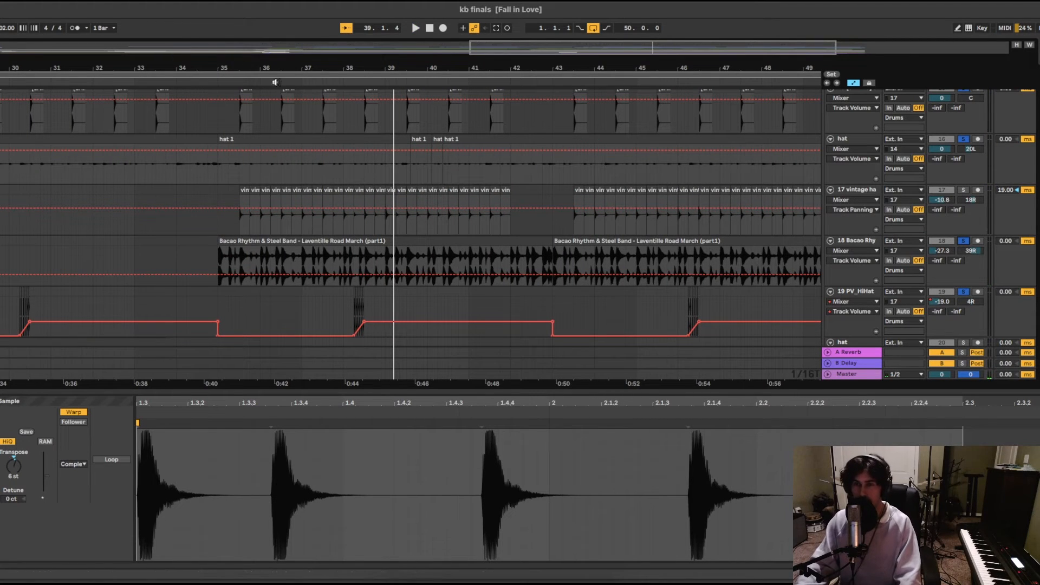
drag(484, 48, 432, 164)
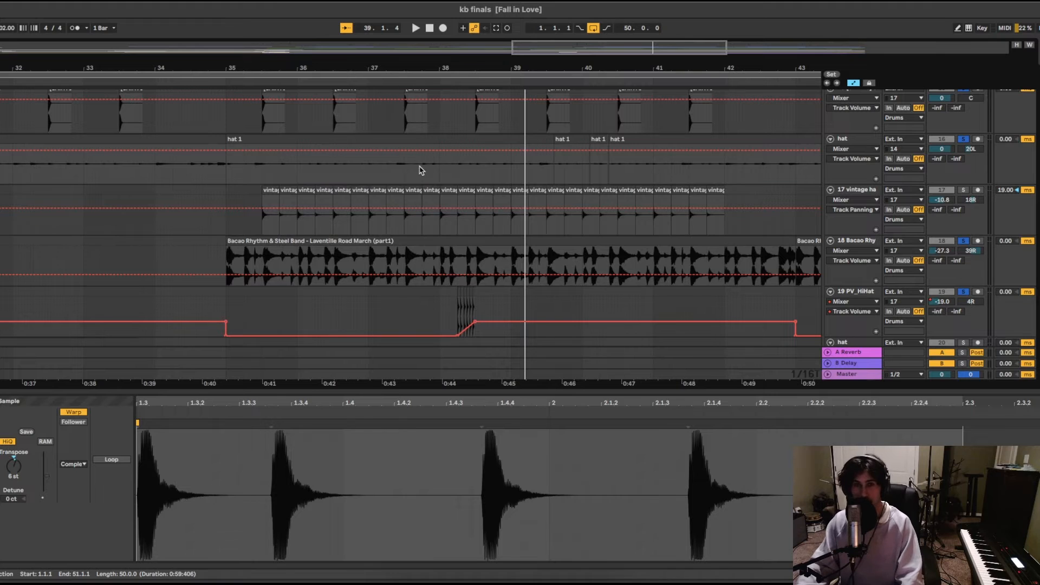
- Select the 18 Bacao Rhythm clip at bar 35 and play the drums from there, checking the 17 vintage hat track's solo
click(320, 248)
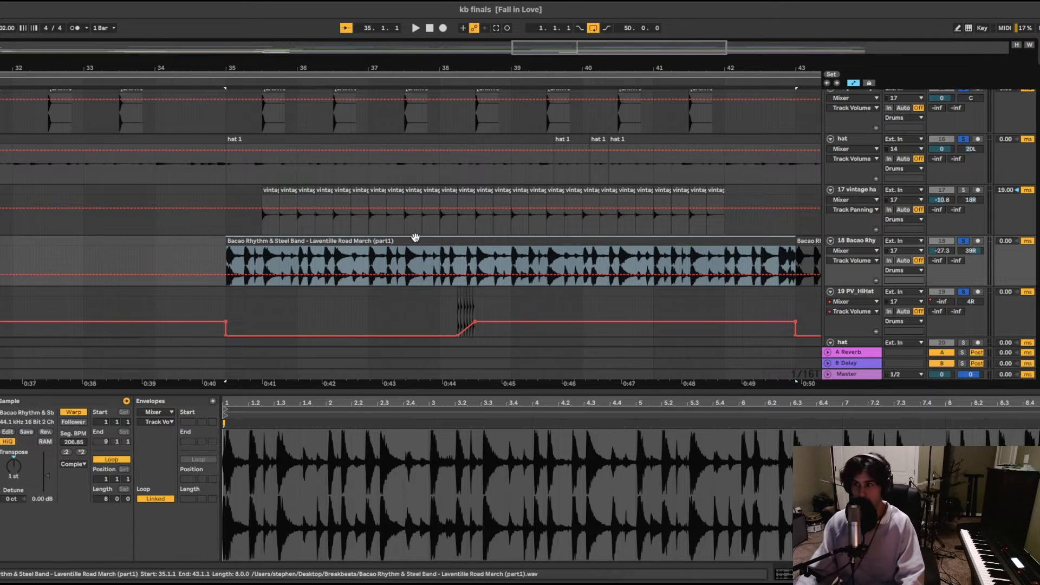
key(space)
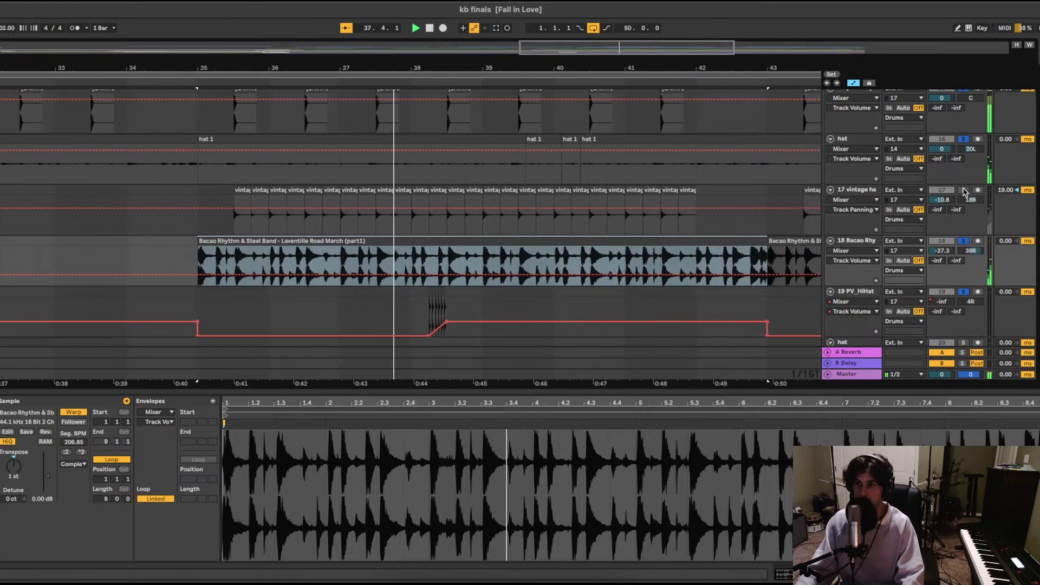
click(964, 191)
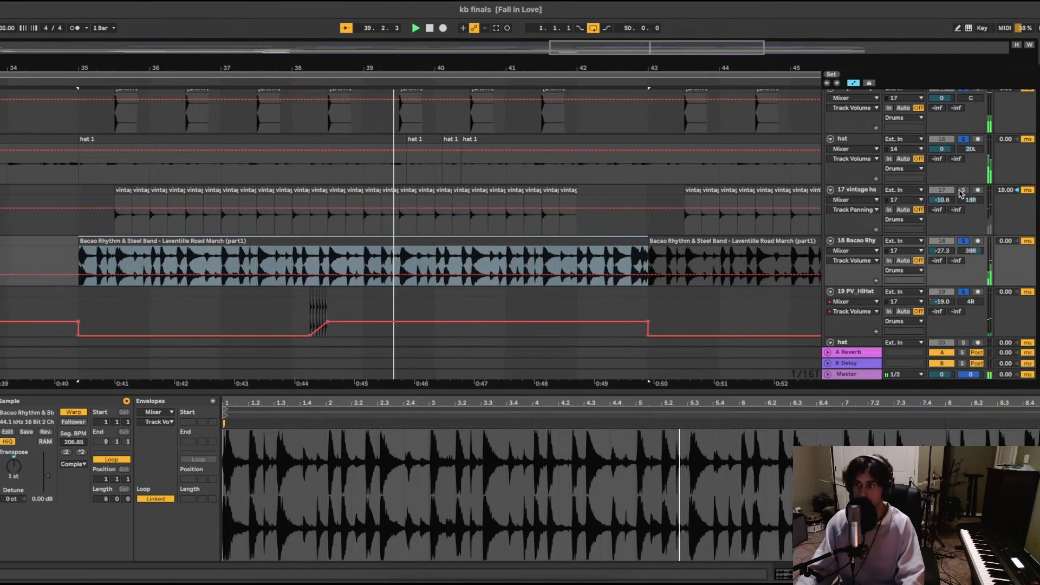
key(space)
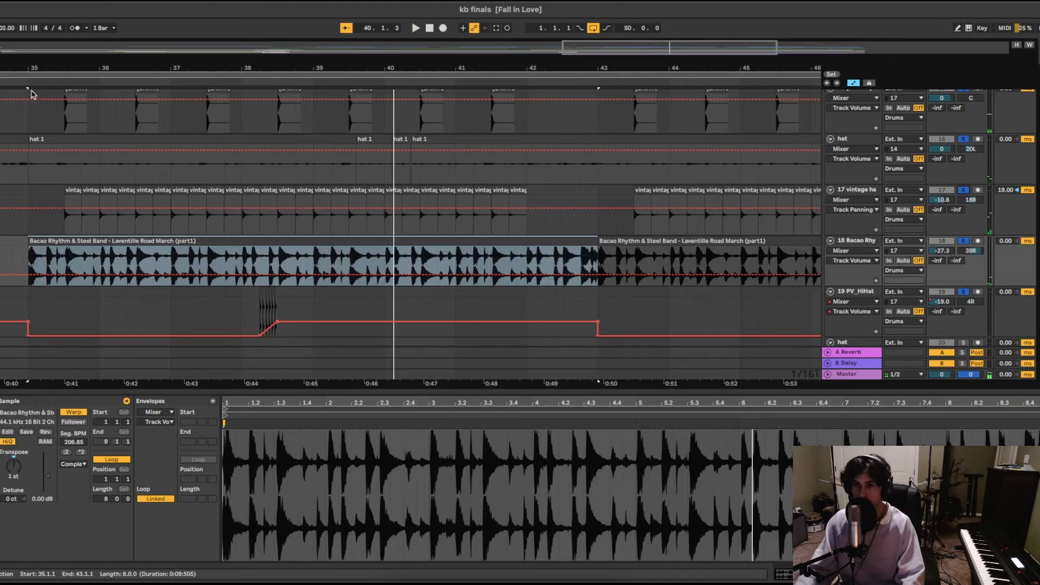
key(space)
scroll(548, 132, up, 10)
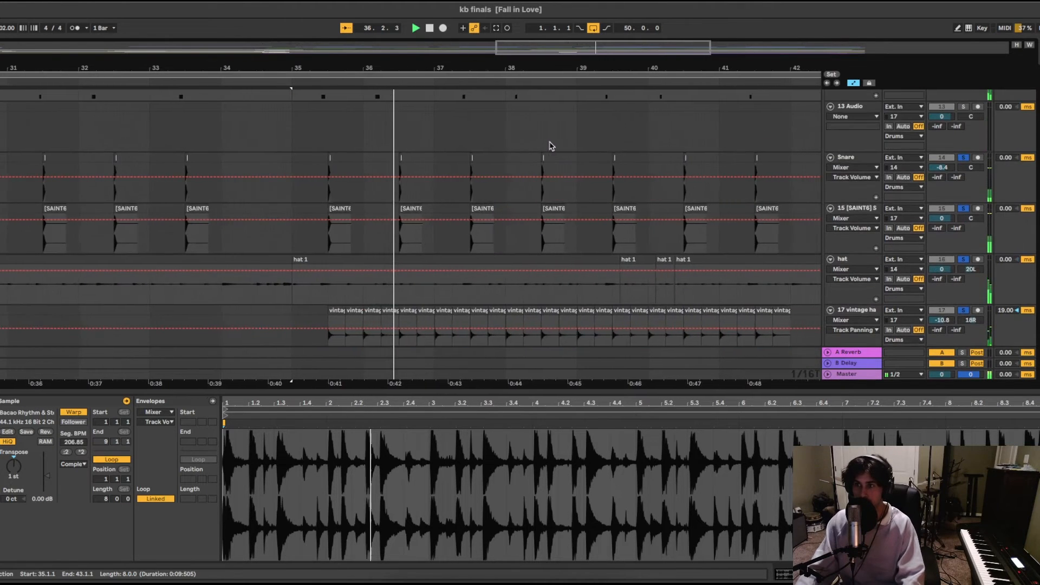
scroll(567, 157, up, 4)
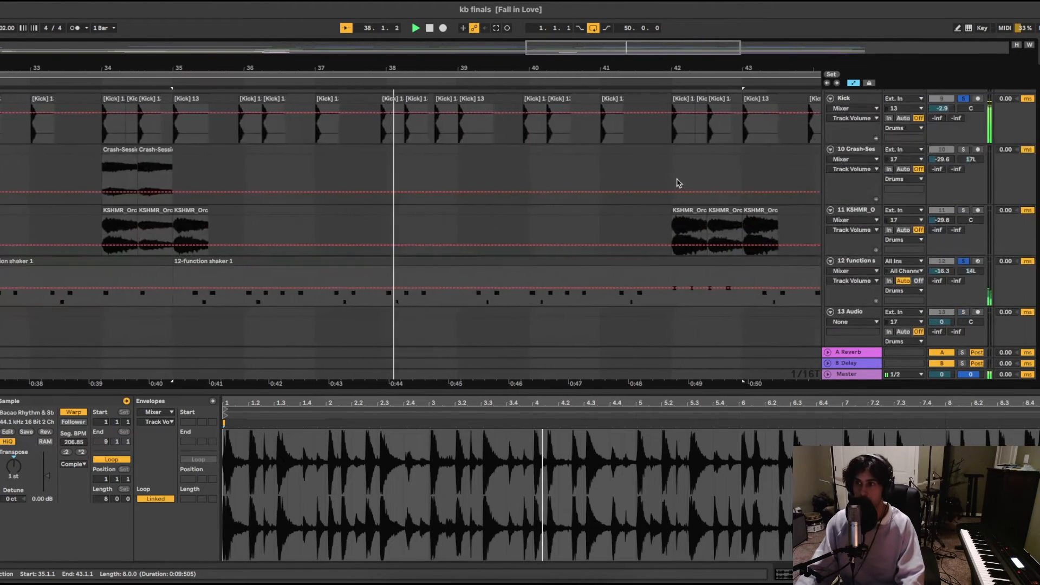
- Add the 11 KSHMR and 8 Hihat Vinyl tracks to the soloed drums and play the fill around bar 42
click(964, 214)
scroll(966, 209, up, 5)
click(963, 155)
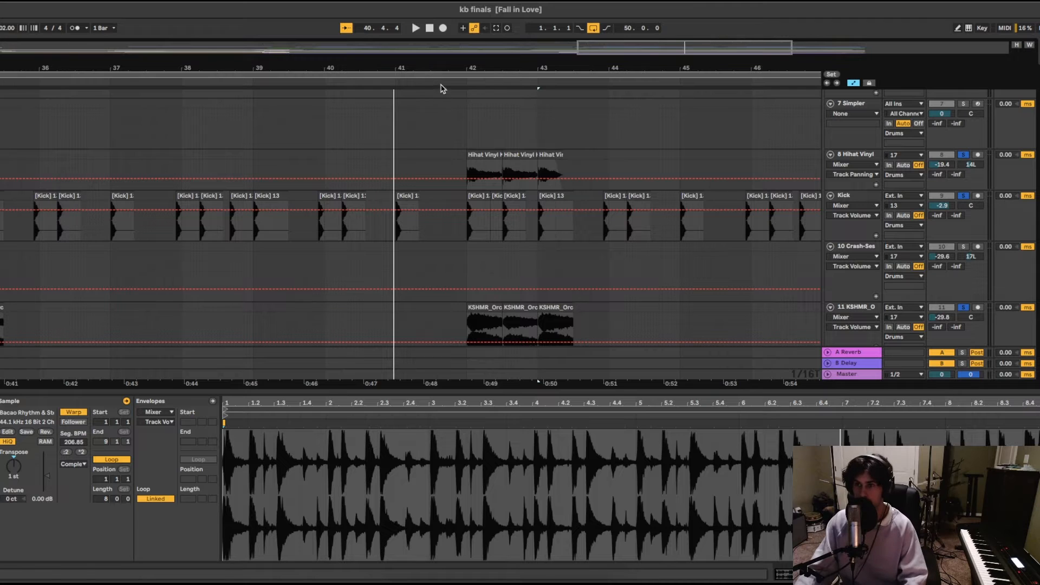
scroll(557, 139, up, 4)
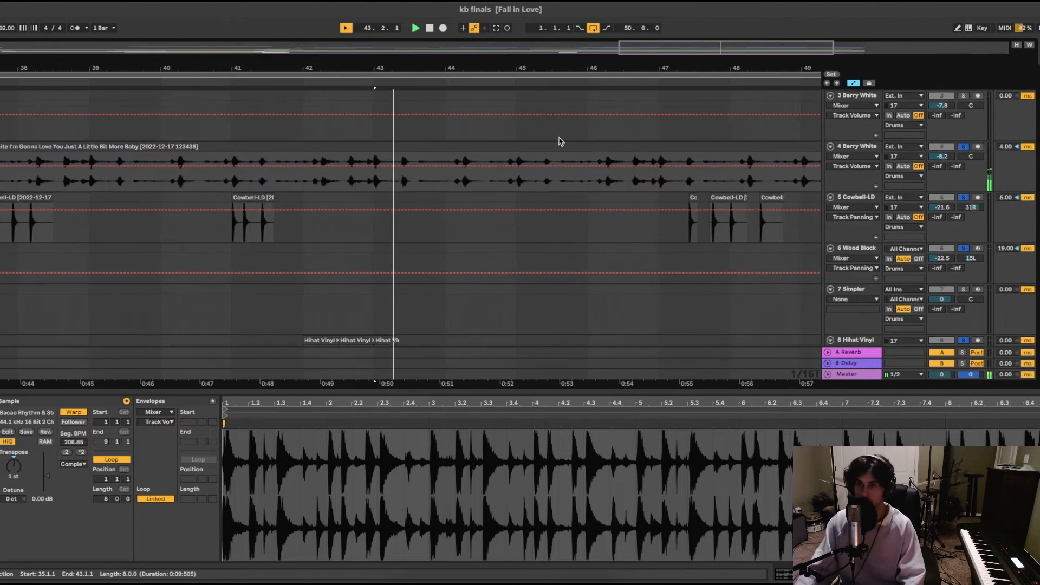
scroll(808, 165, up, 2)
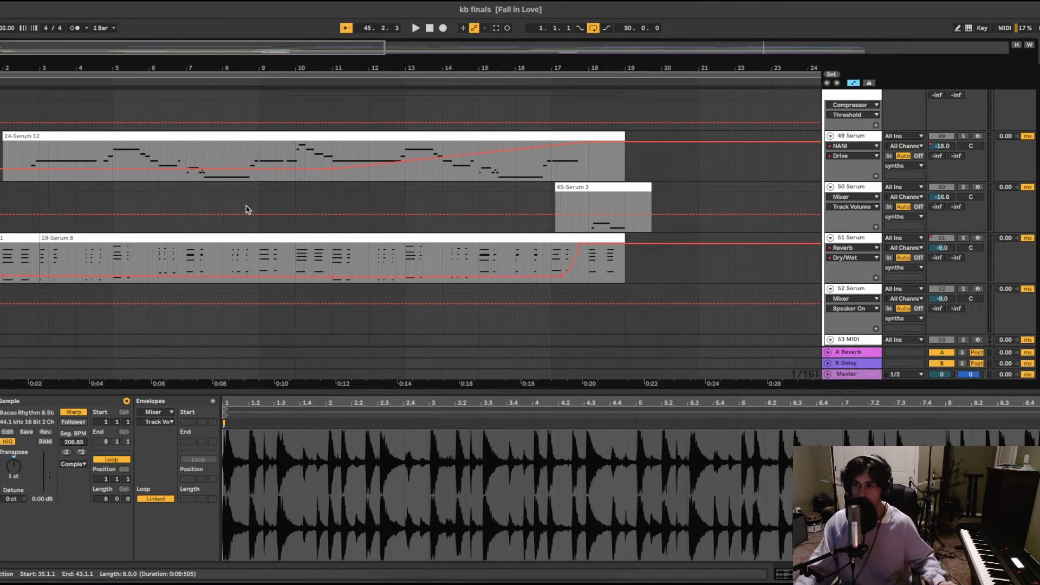
- Review the soloed 60 and 61 Nature Sounds tracks in the intro, and solo the LABS tracks in 56 Group
scroll(245, 209, down, 5)
scroll(428, 222, down, 5)
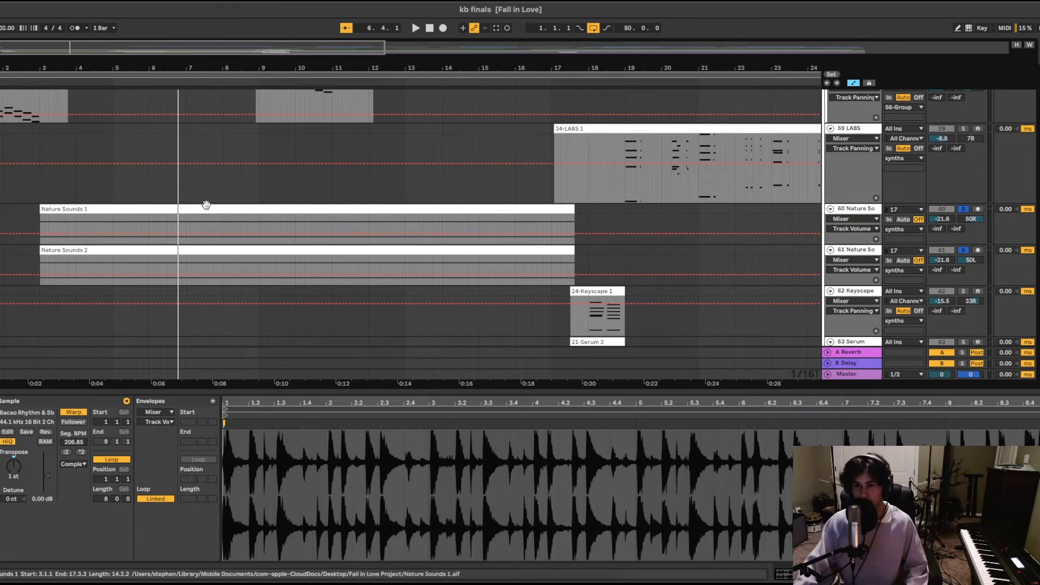
key(s)
scroll(211, 201, up, 5)
drag(102, 68, 103, 85)
scroll(957, 162, up, 10)
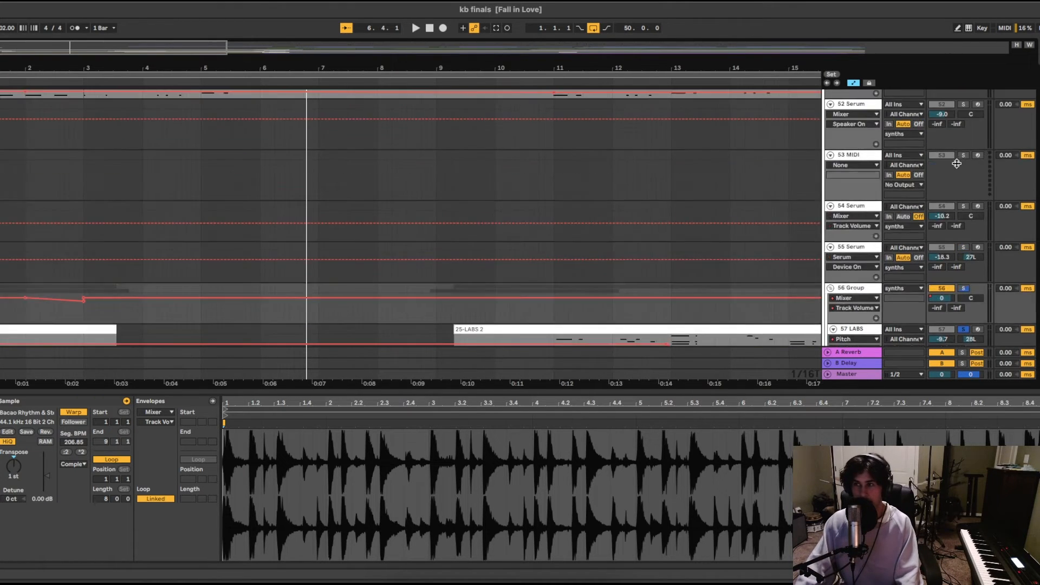
- Add the 34 Group audio tracks to the solo and play the intro from about bar 2, then the LABS parts from about bar 9
scroll(967, 166, up, 3)
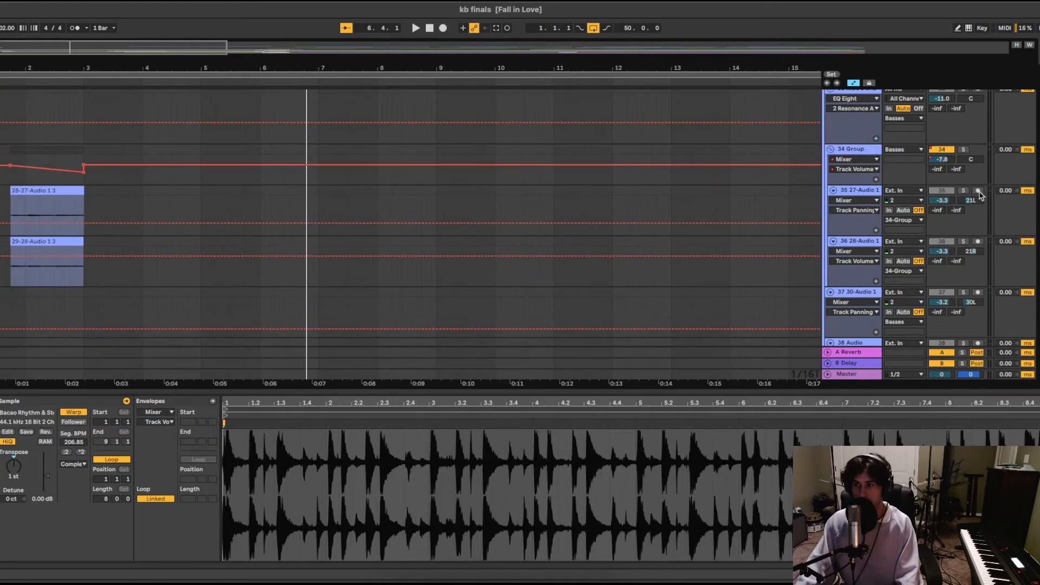
scroll(870, 215, down, 1)
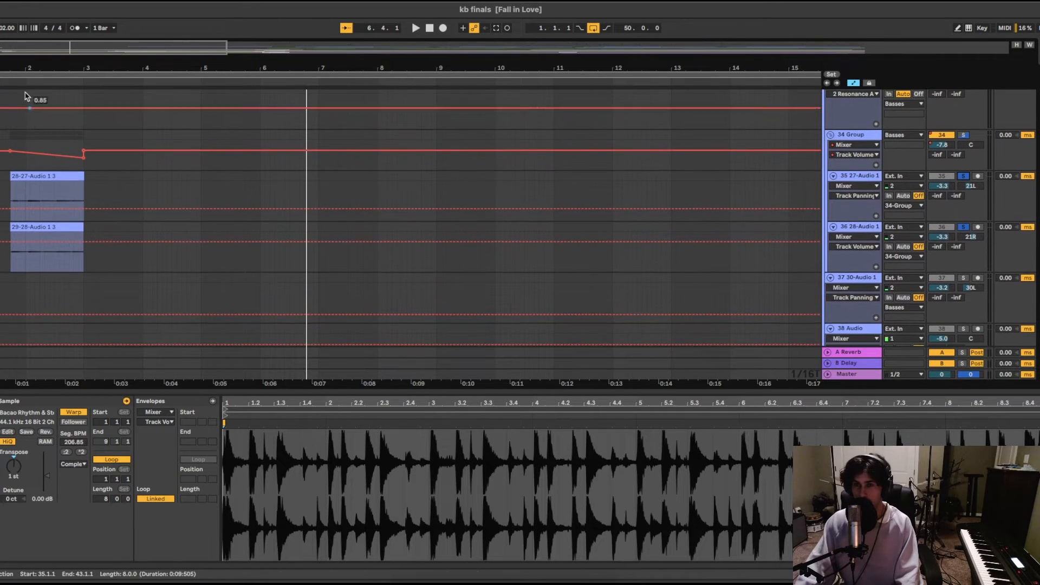
key(space)
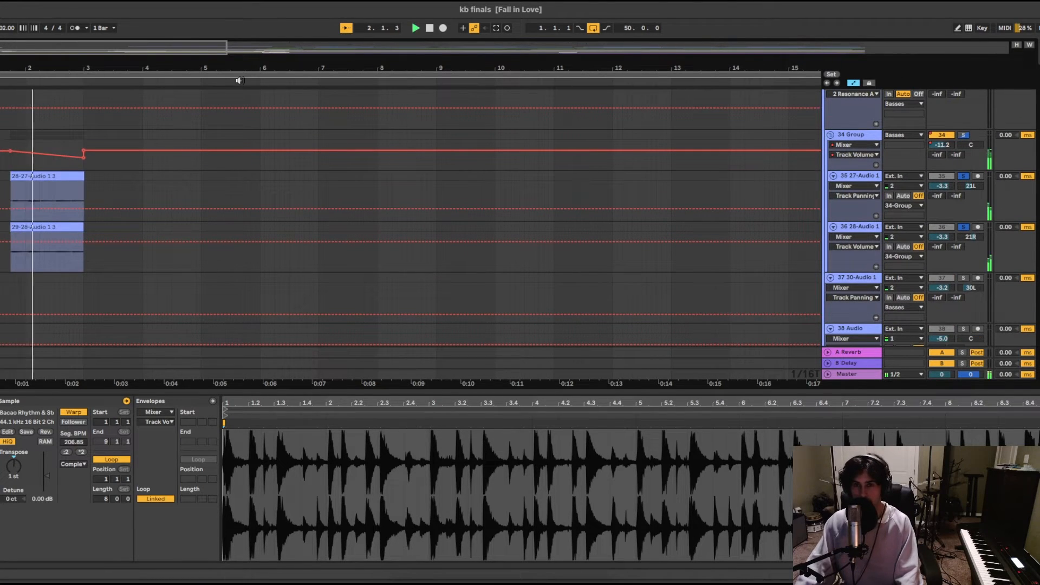
scroll(498, 90, down, 10)
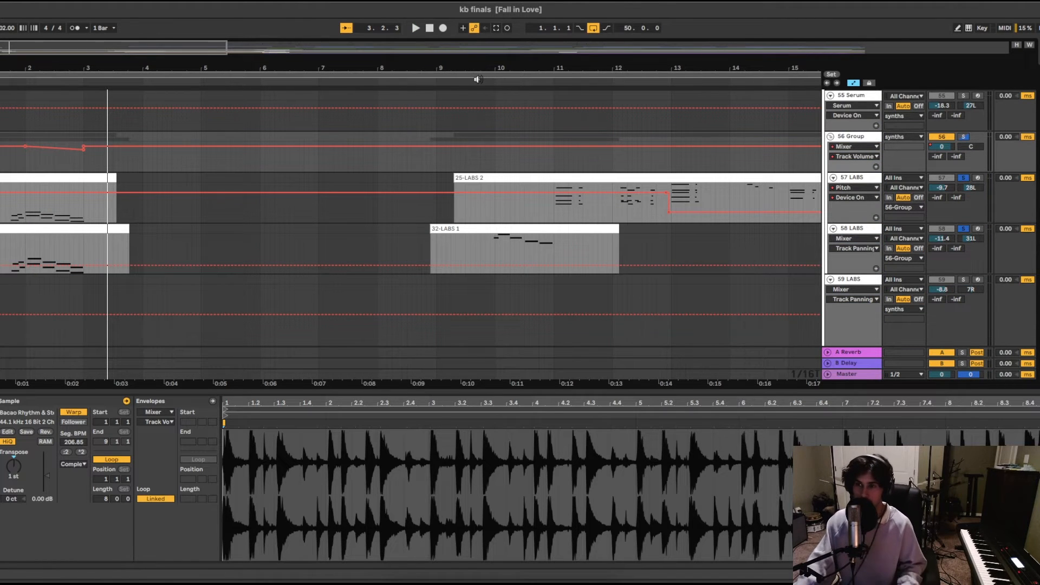
click(478, 79)
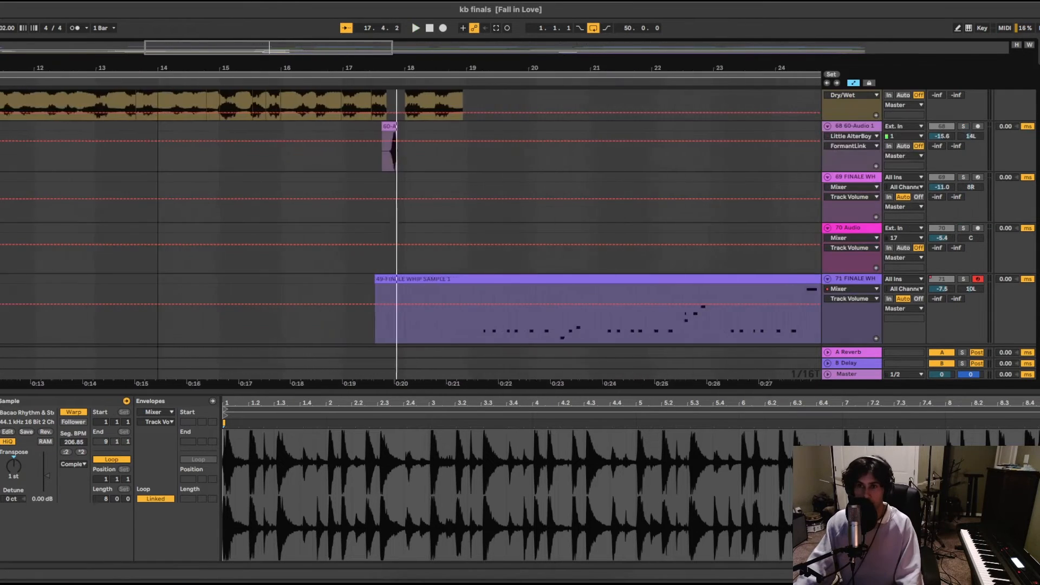
- Solo the 68 60-Audio track, play its clip near bar 17.3, and examine its Little AlterBoy pitch and formant settings
drag(397, 68, 368, 100)
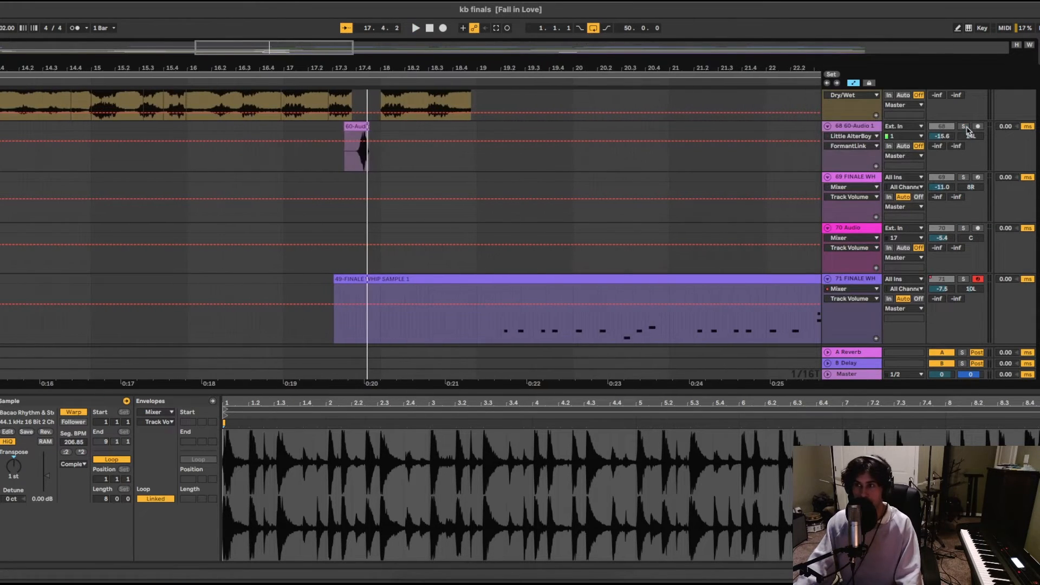
click(327, 78)
double_click(856, 126)
key(space)
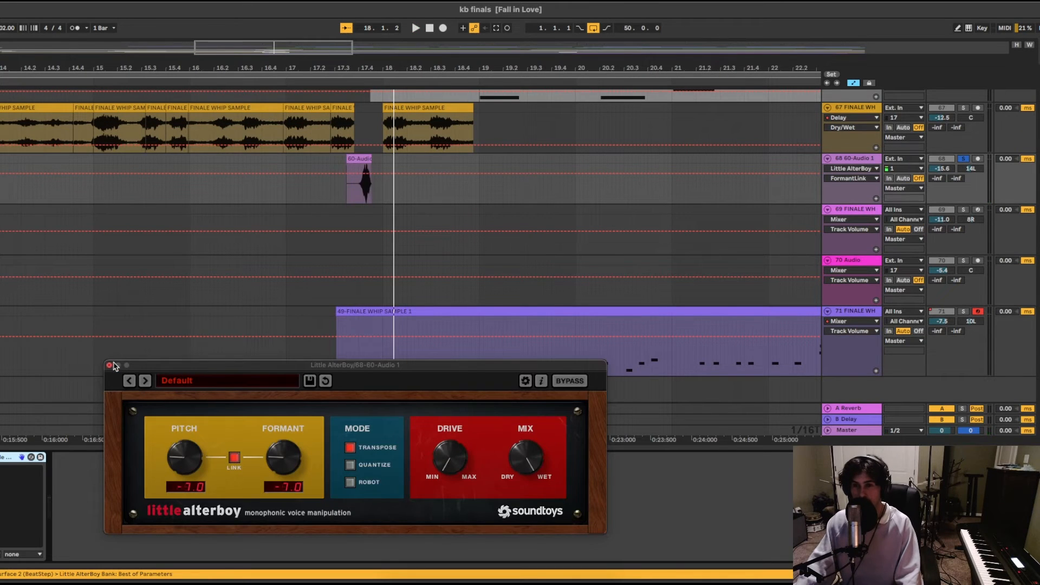
click(109, 365)
- Solo the 71 FINALE WHIP track and examine the transient slices of the sample in its Simpler
key(minus)
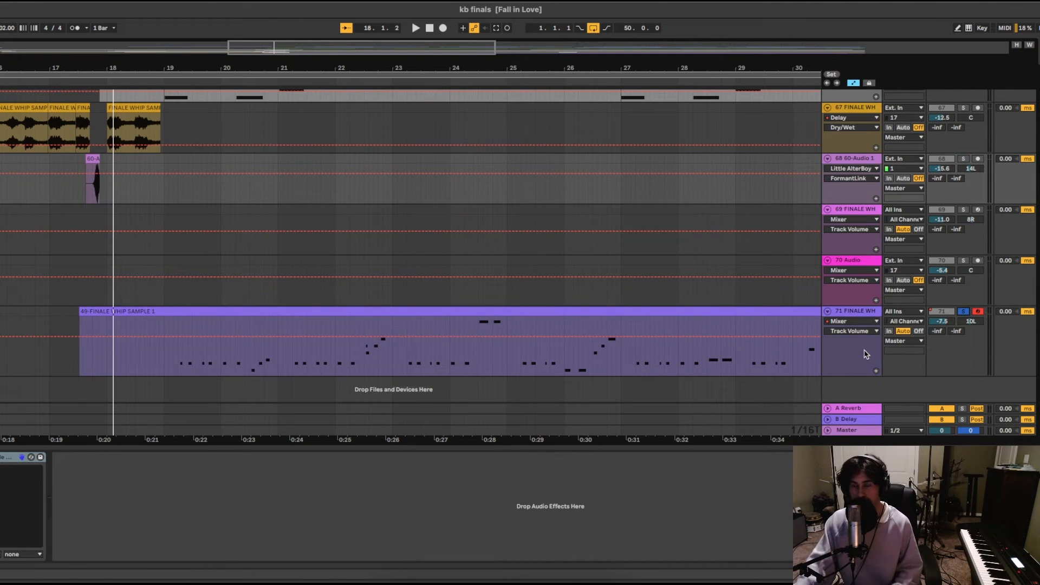
click(857, 314)
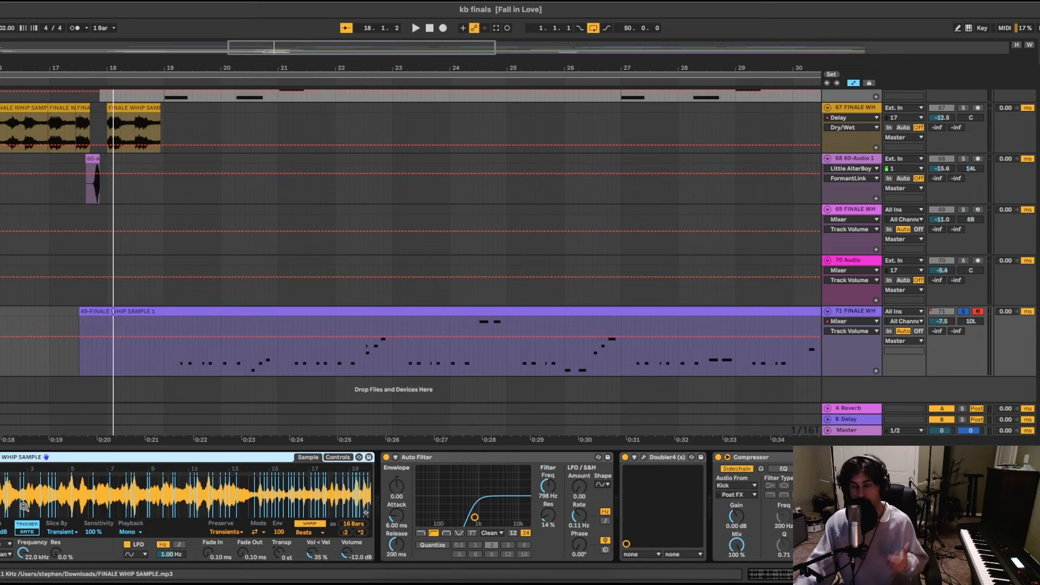
scroll(83, 498, up, 3)
drag(54, 493, 196, 493)
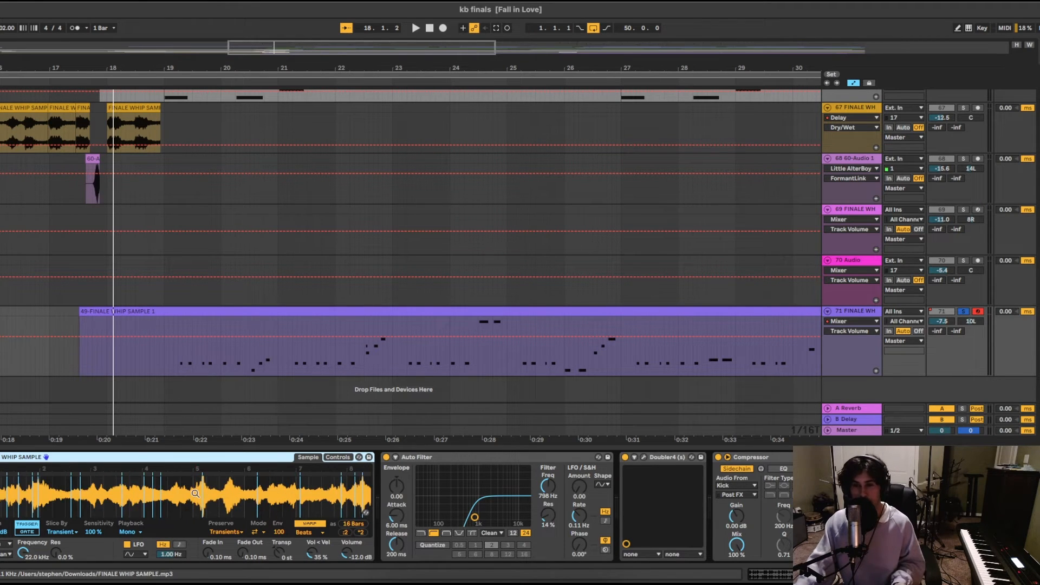
scroll(64, 495, down, 3)
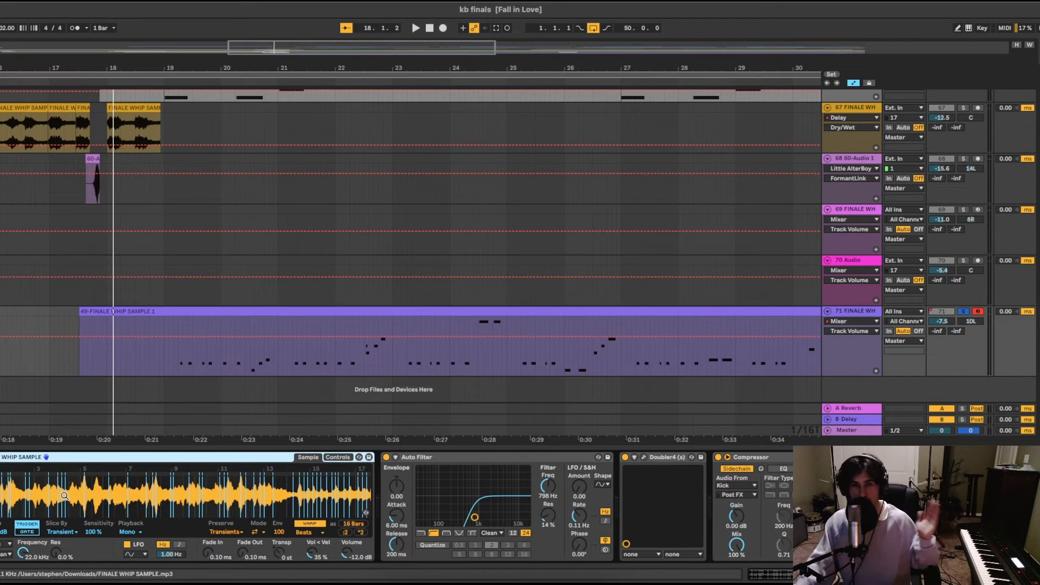
scroll(64, 495, up, 3)
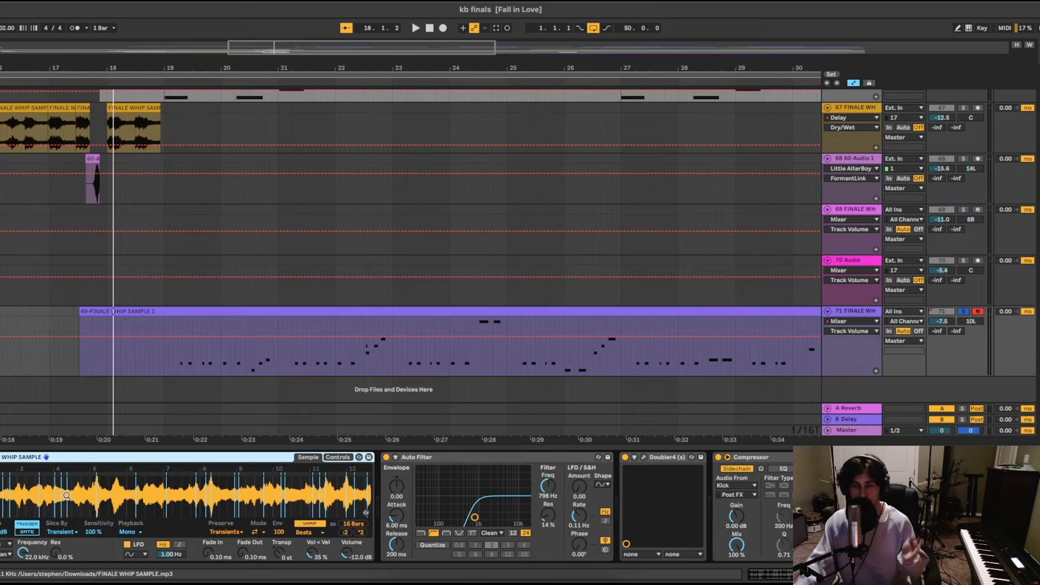
scroll(64, 493, up, 1)
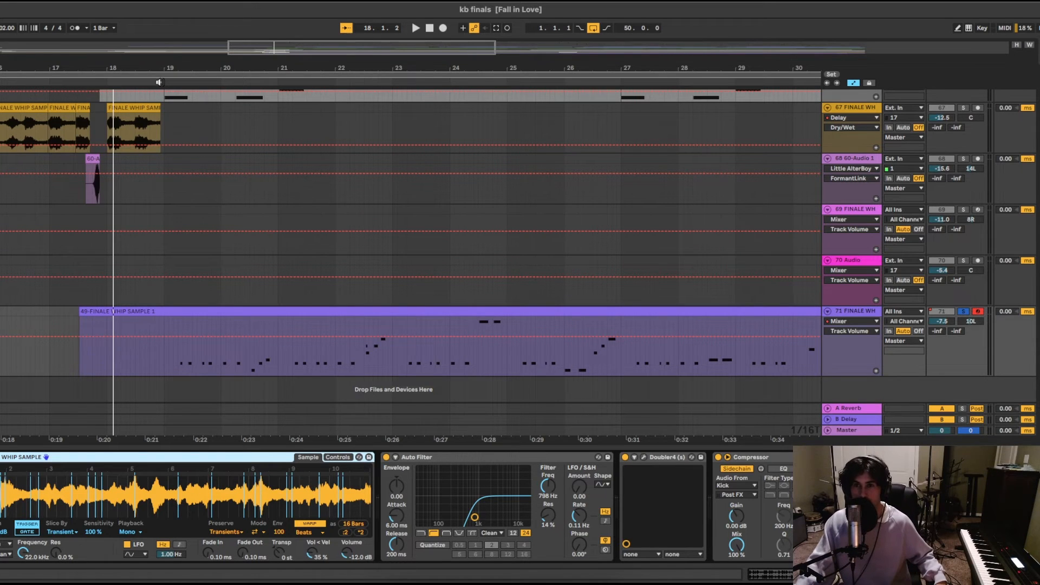
- Play the soloed 71 FINALE WHIP chops from about bar 19
click(159, 82)
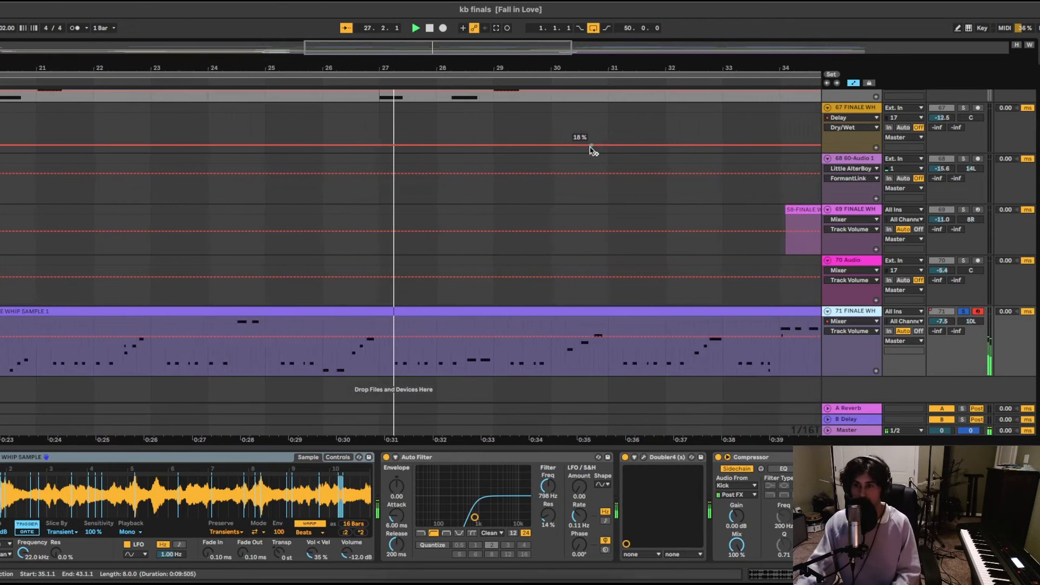
key(space)
drag(418, 61, 308, 16)
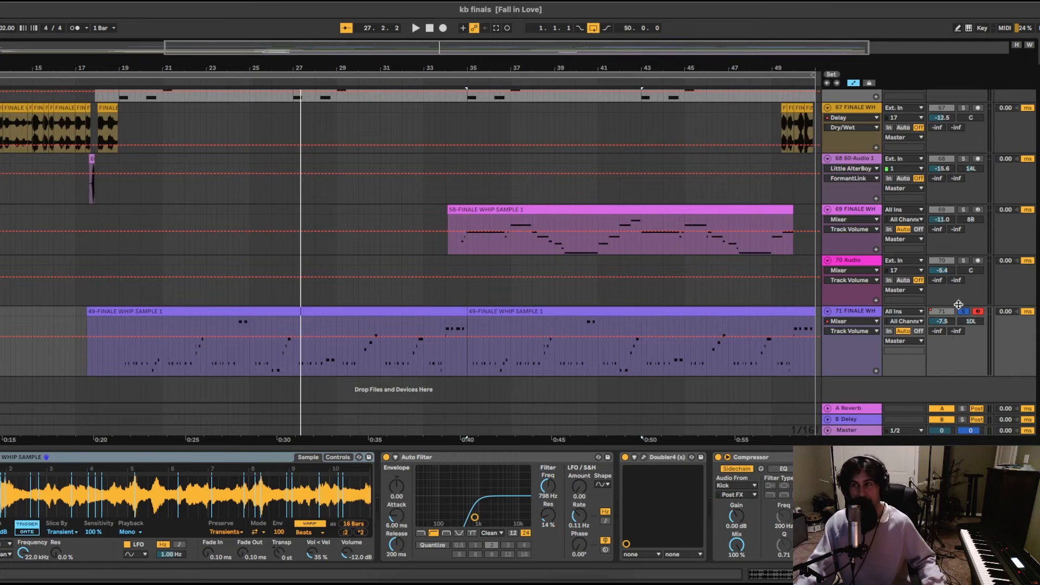
- Solo the 69 FINALE WHIP track and examine its looped sample slice, EQ Eight and Oil Barrel reverb
scroll(958, 304, up, 8)
scroll(924, 163, down, 3)
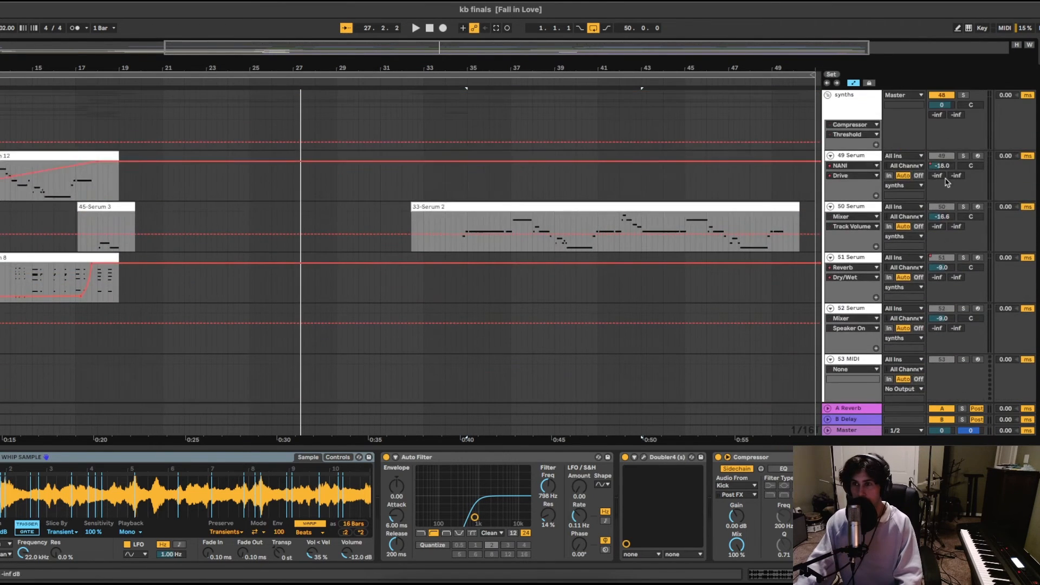
scroll(725, 276, up, 3)
scroll(725, 277, down, 10)
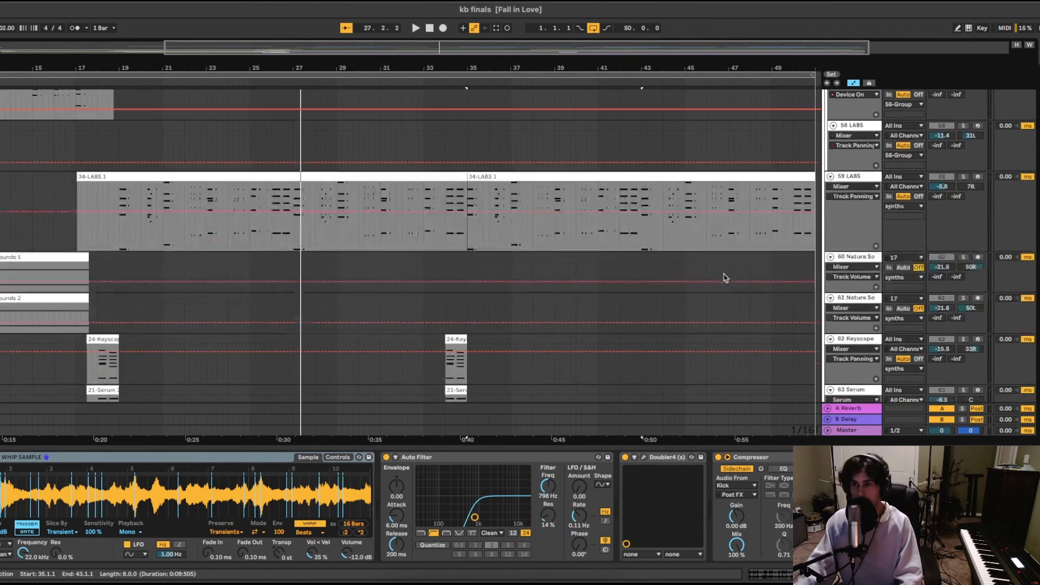
scroll(484, 244, down, 2)
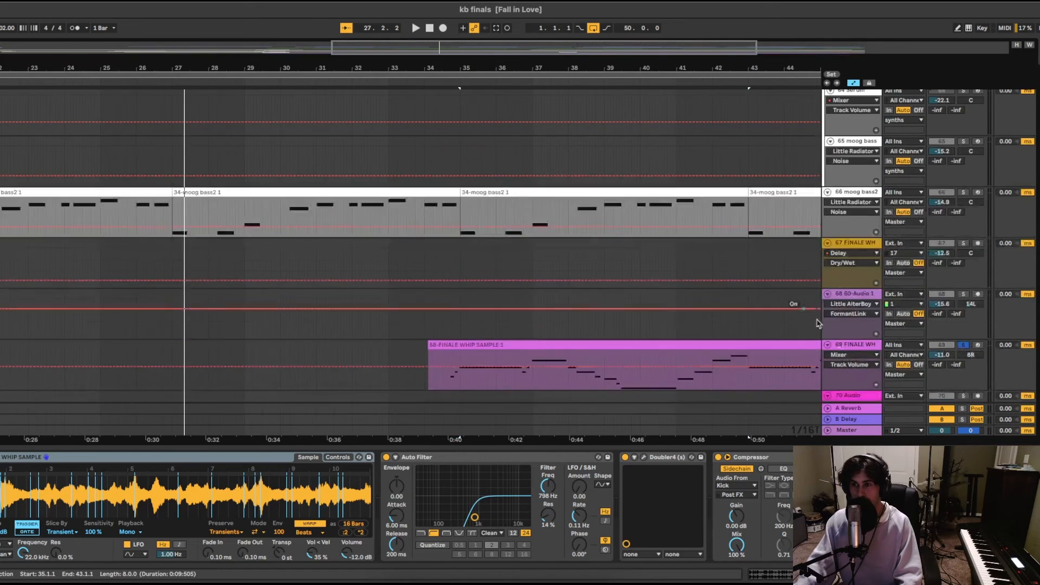
key(Down)
drag(96, 471, 96, 489)
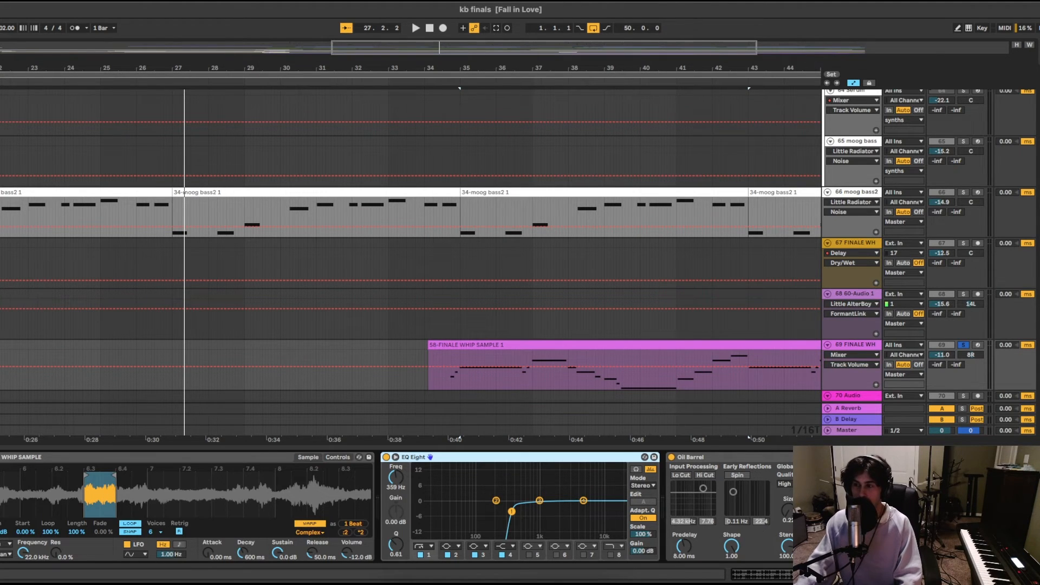
scroll(585, 504, right, 4)
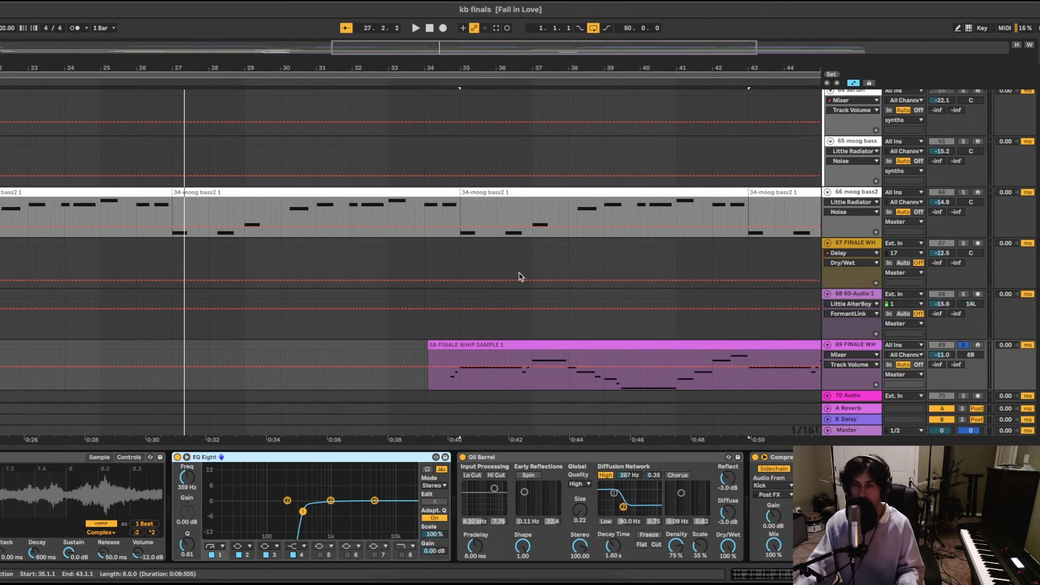
- Play the 69 FINALE WHIP melody from about bar 35, then unsolo it and play the section with all tracks
key(space)
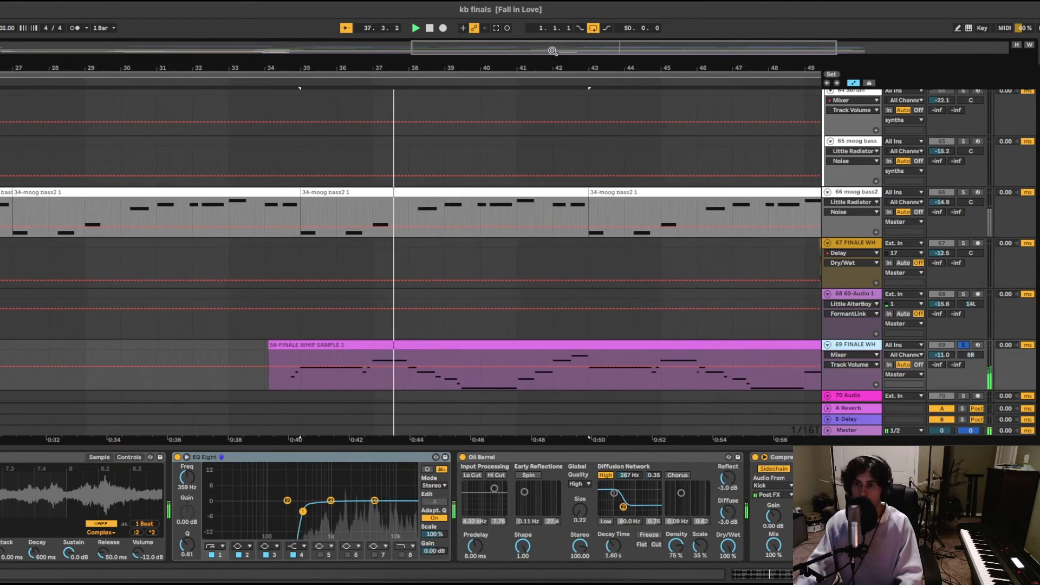
click(964, 345)
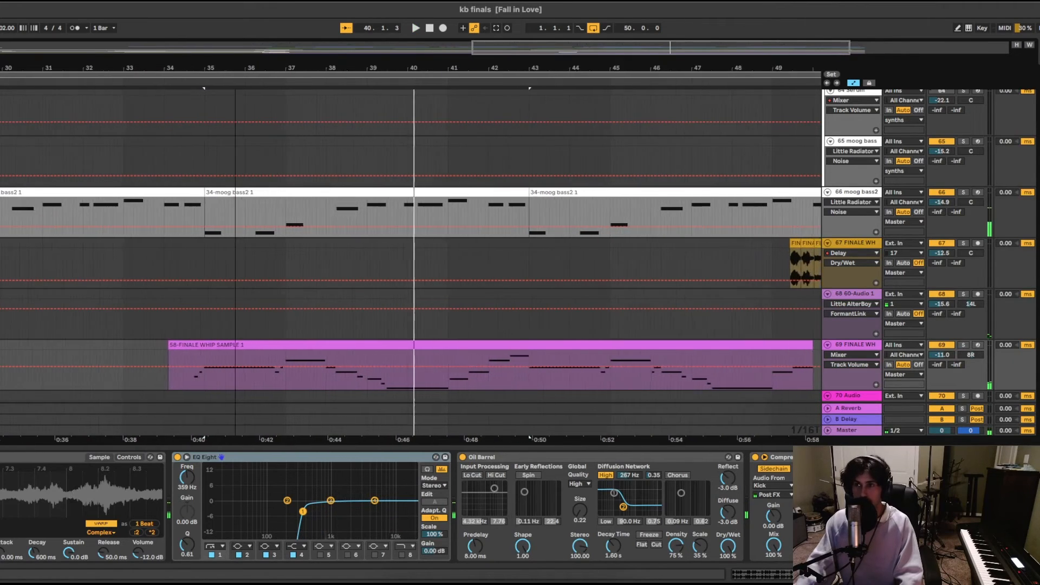
key(space)
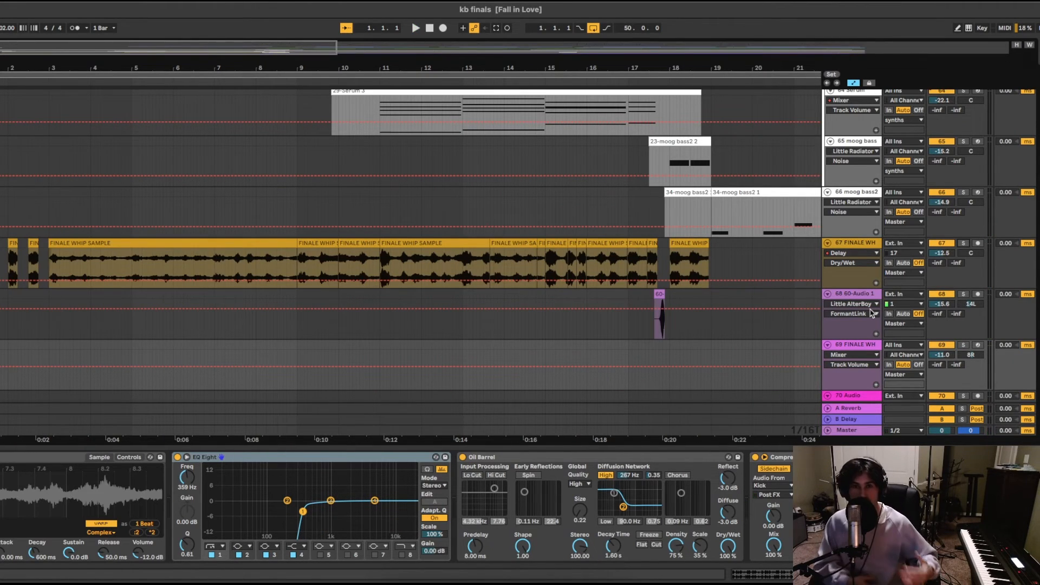